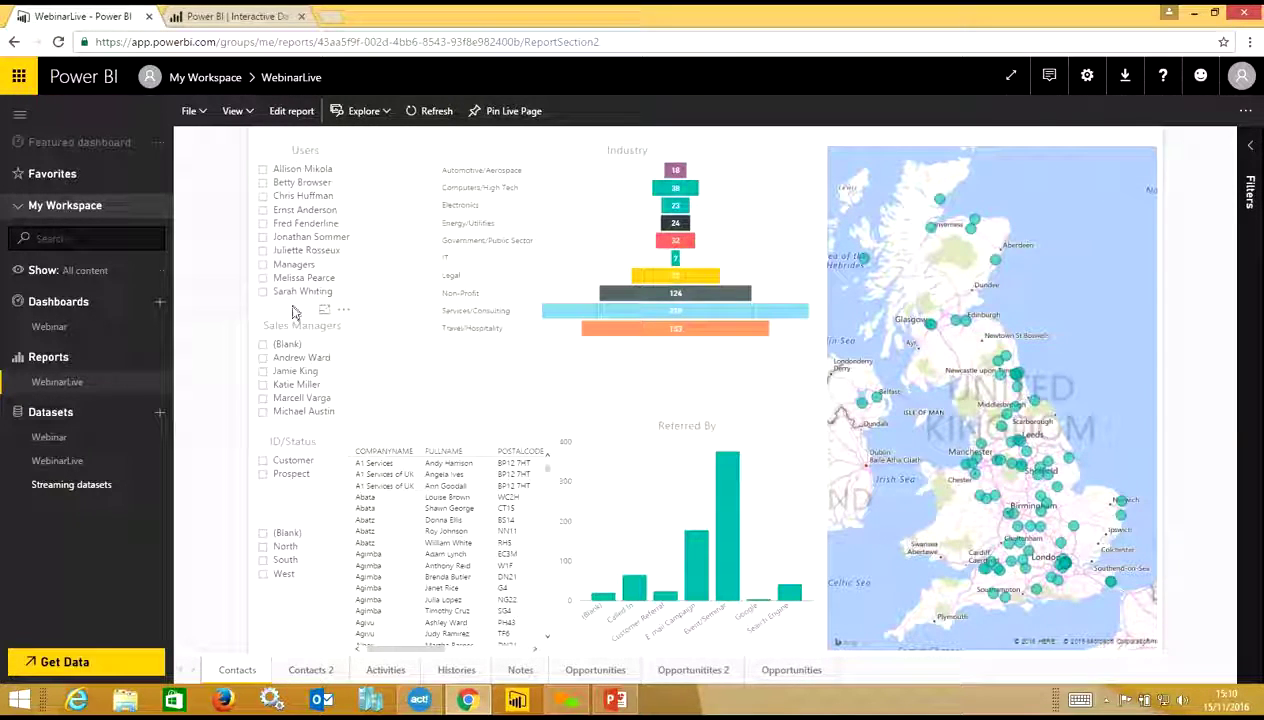
Tick one name each in the Users and Sales Managers slicers to narrow the contacts table.
click(264, 197)
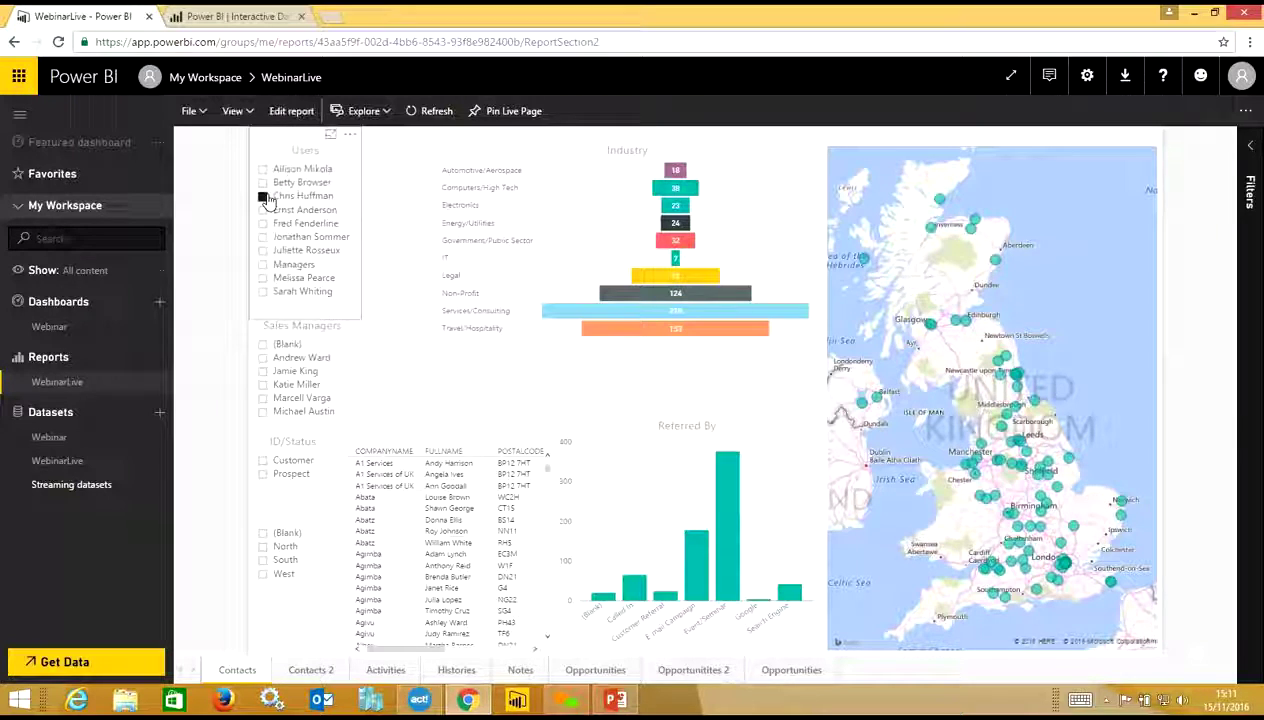
click(263, 400)
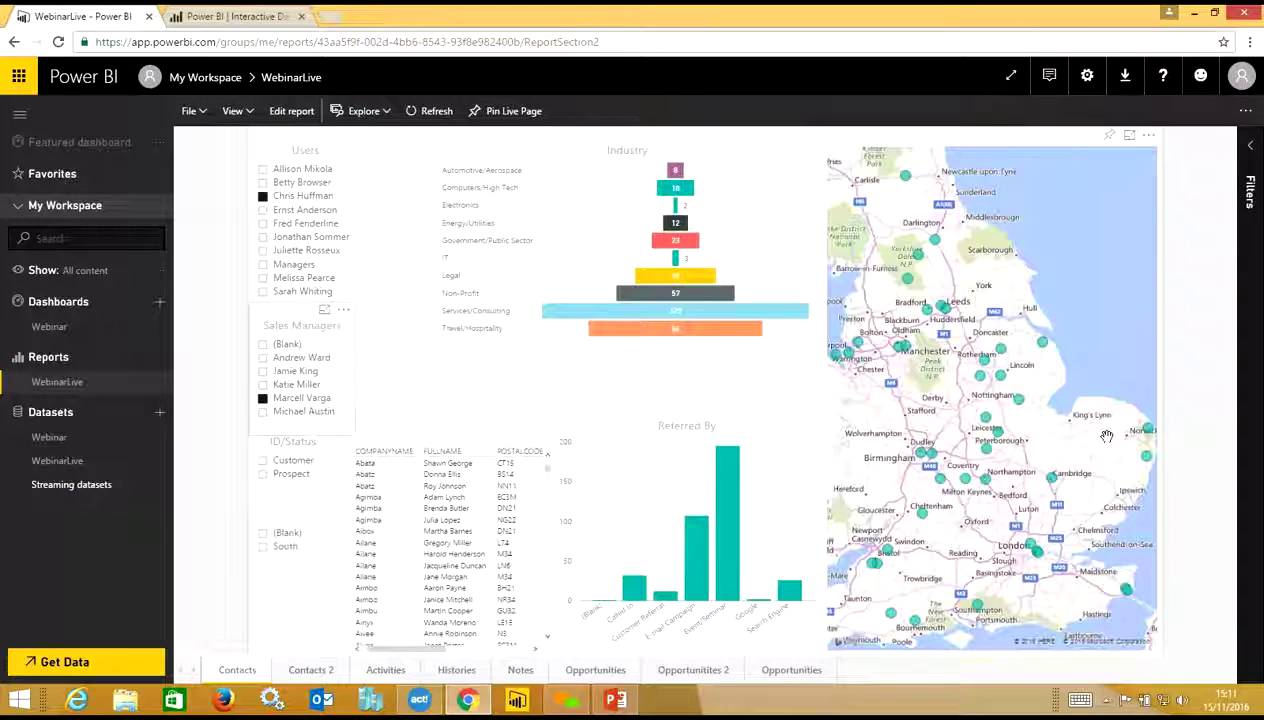
mouse_move(675, 318)
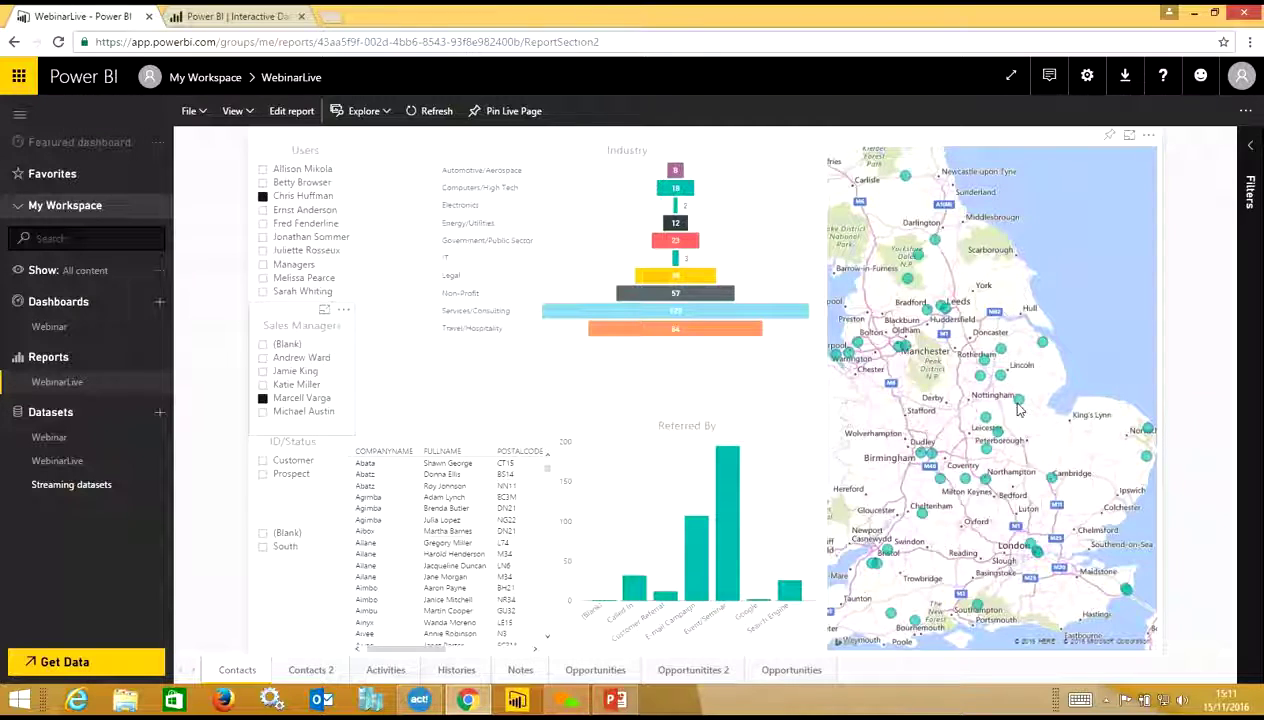
mouse_move(1018, 406)
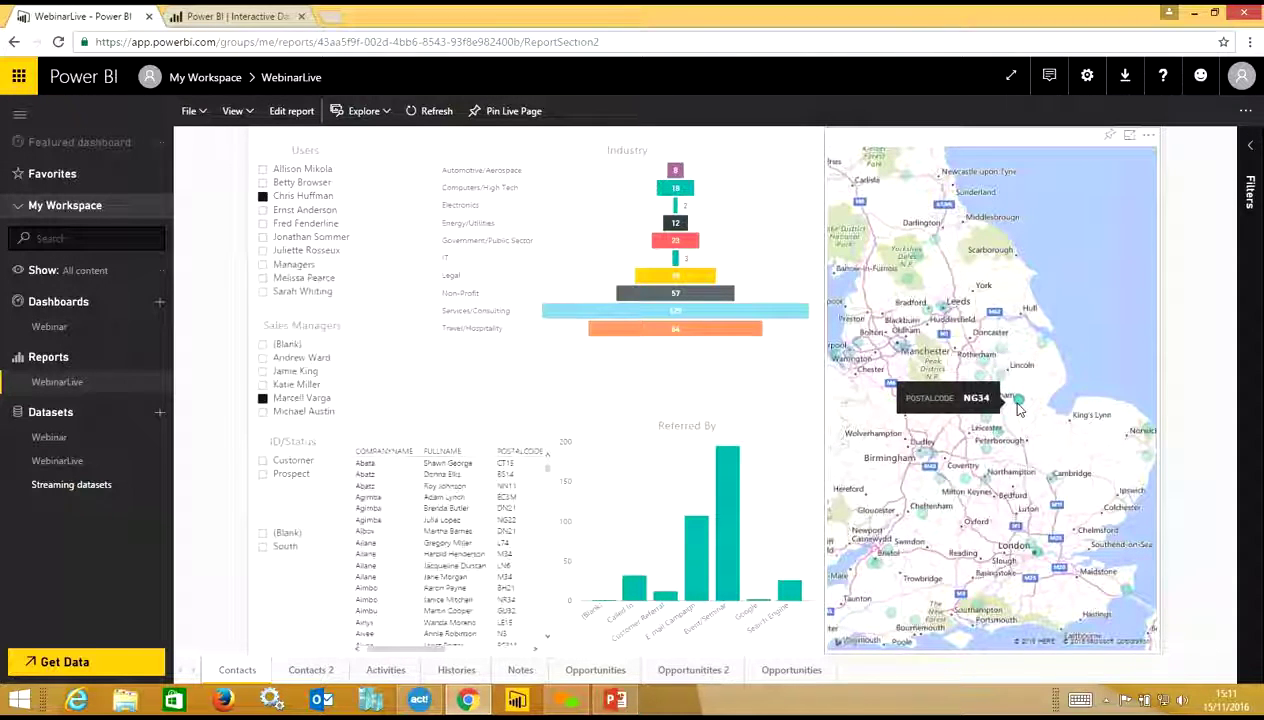
Cross-filter to the NG34 map bubble, then highlight and un-highlight the Services/Consulting funnel bar.
click(1018, 404)
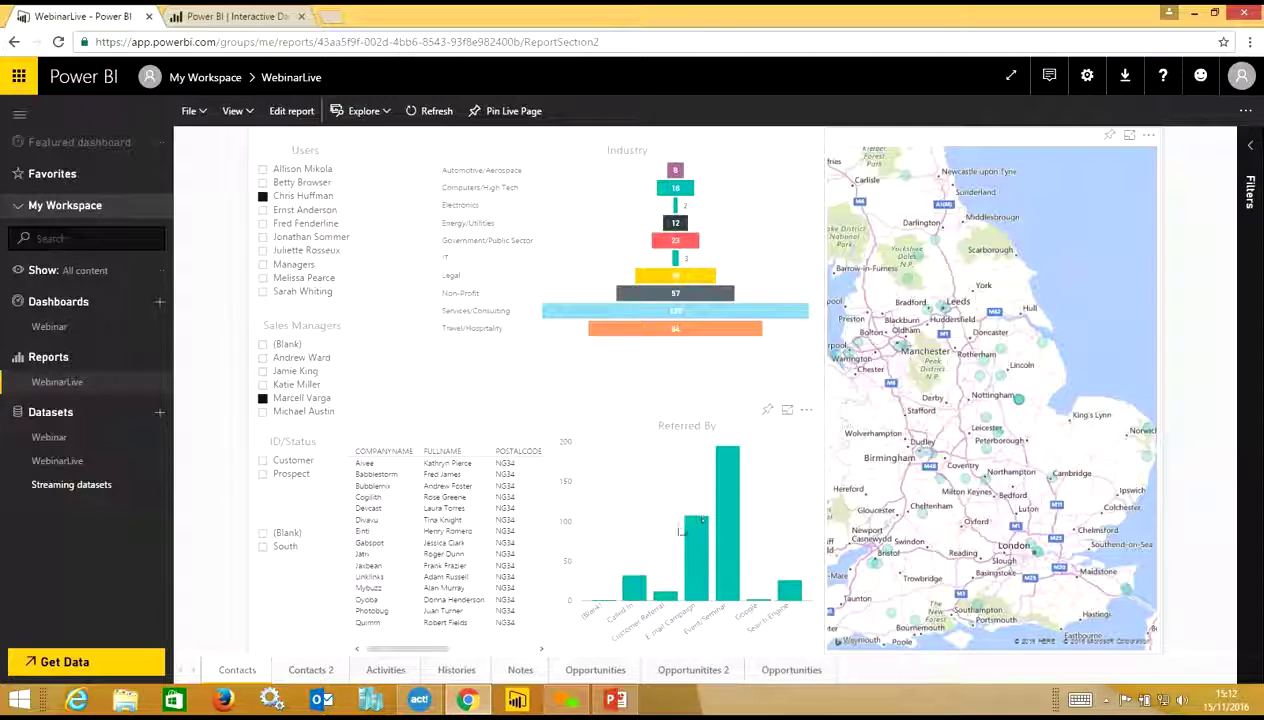
click(650, 313)
click(650, 313)
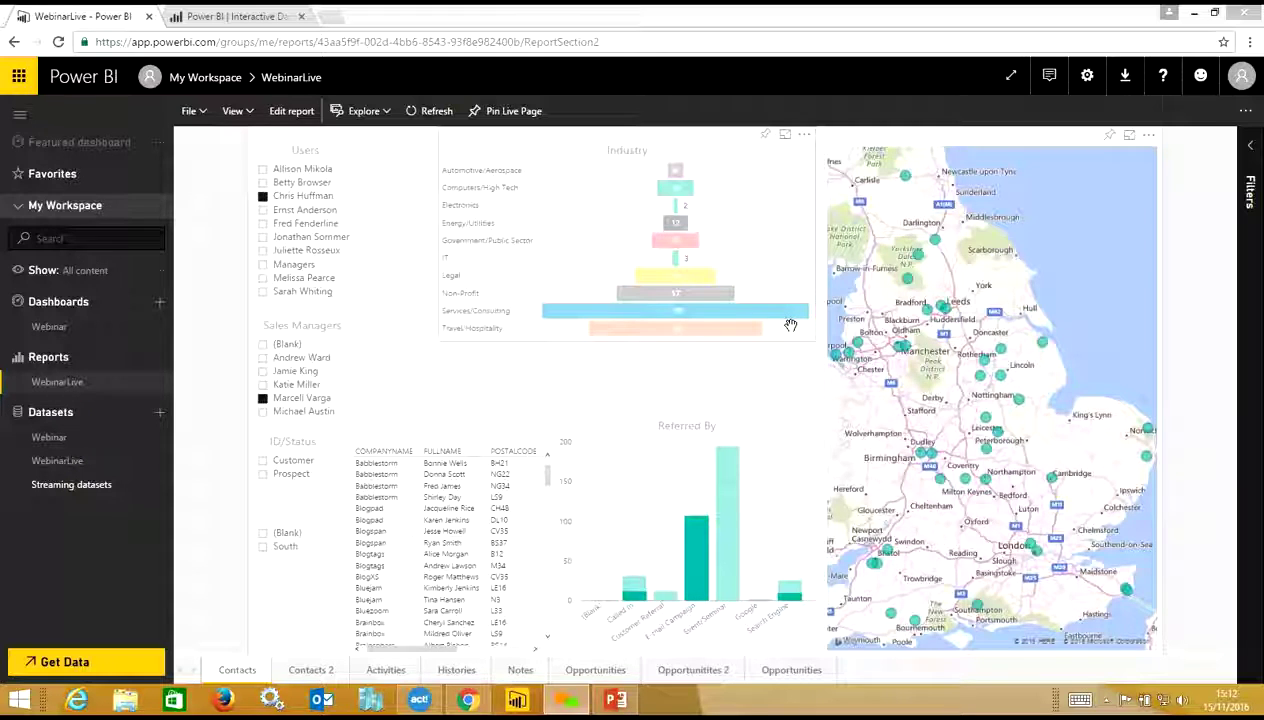
On the Contacts 2 page, search the POSTALCODE slicer for 'bd'.
click(336, 672)
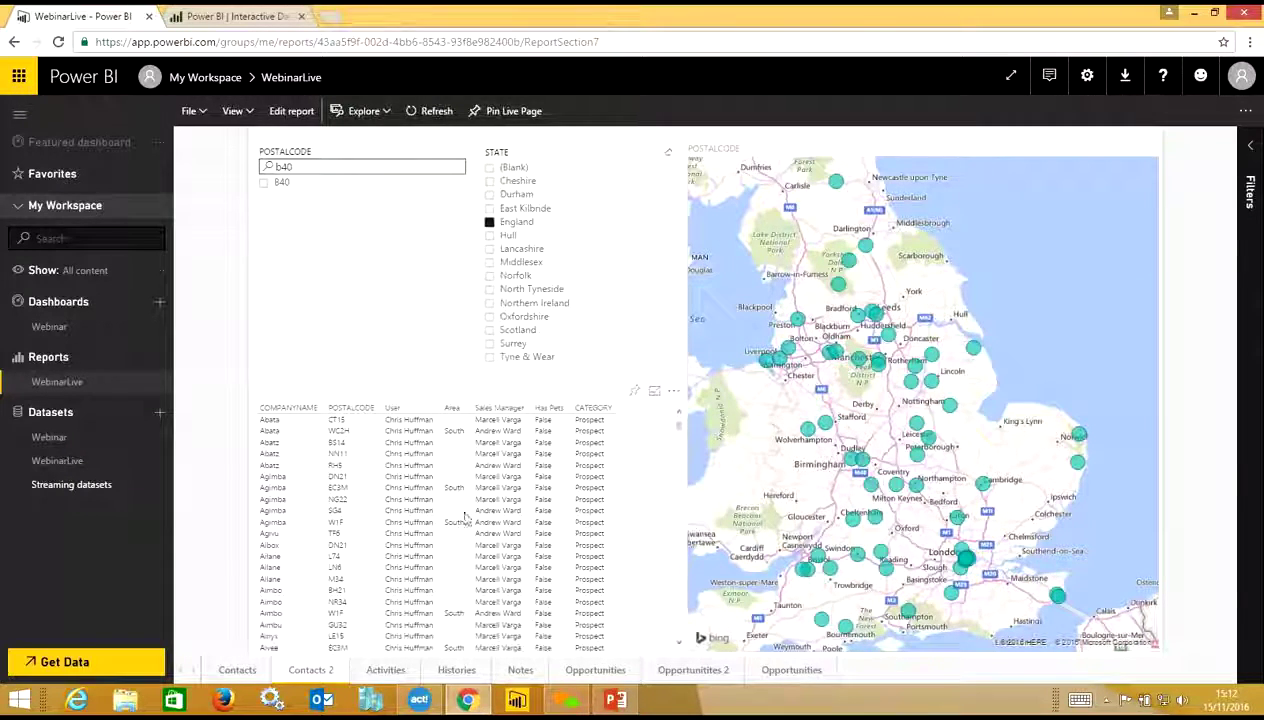
click(325, 168)
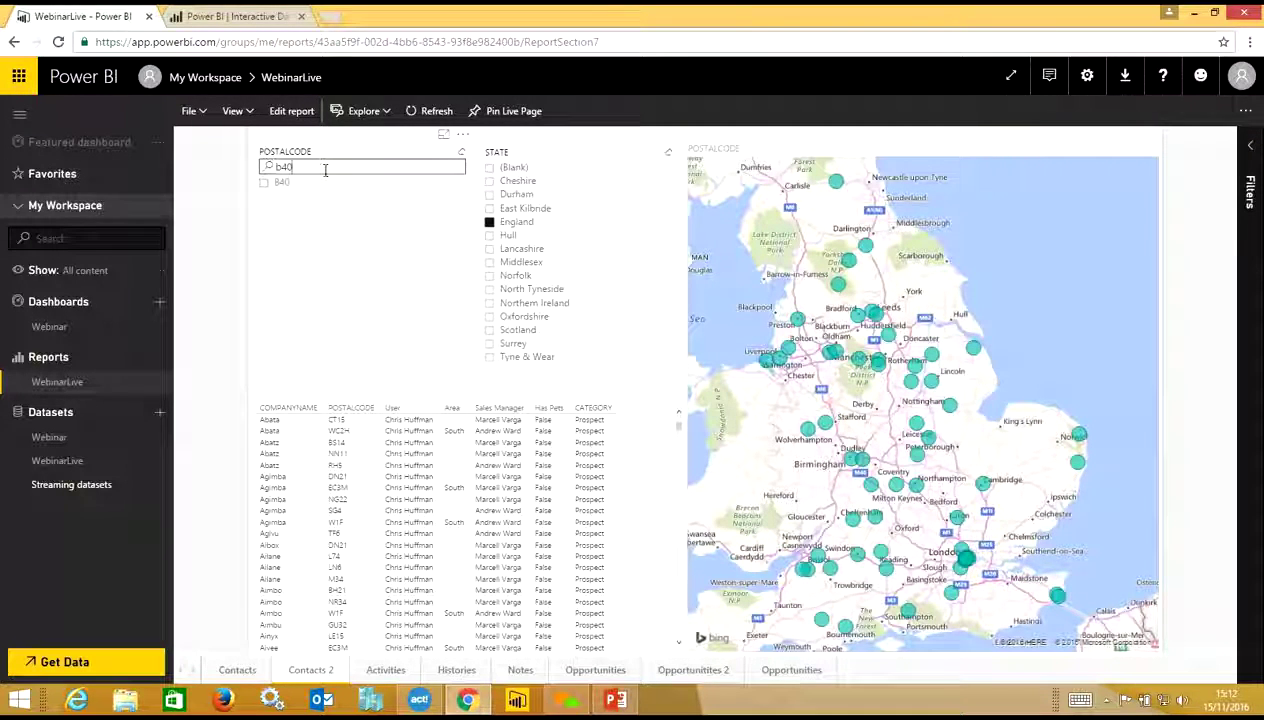
key(BackSpace)
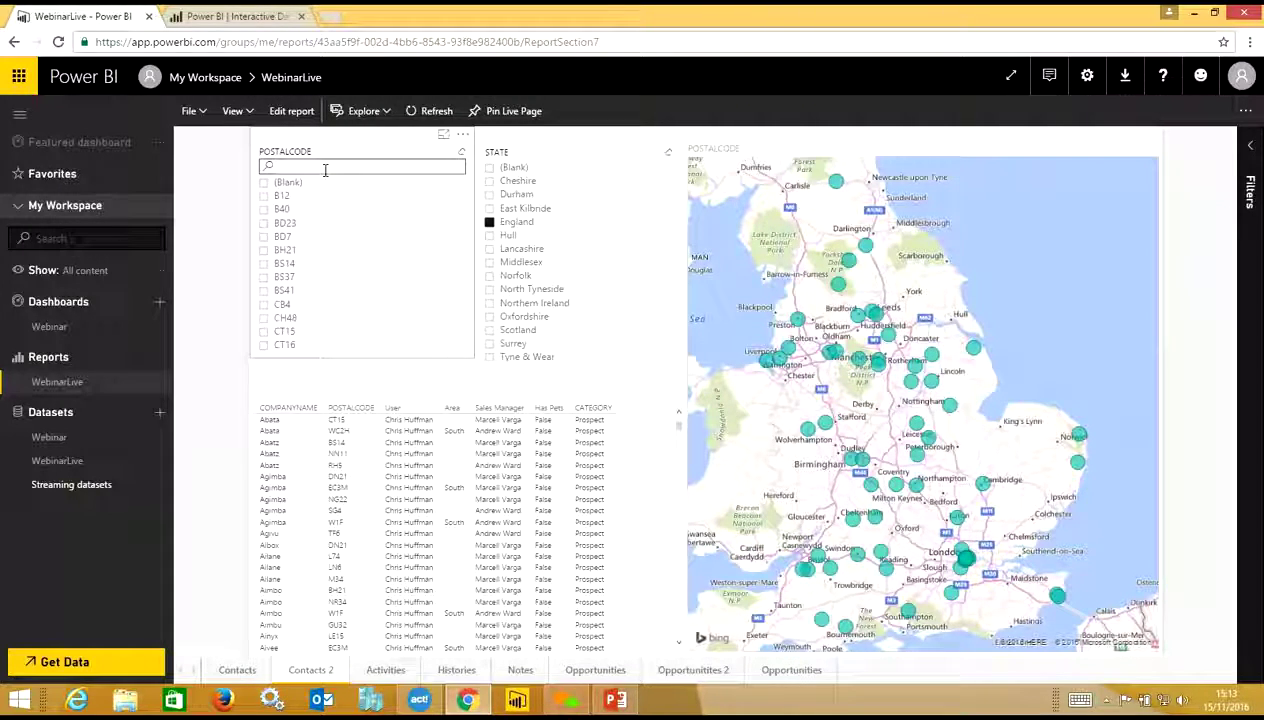
text(nn1)
key(BackSpace)
key(BackSpace)
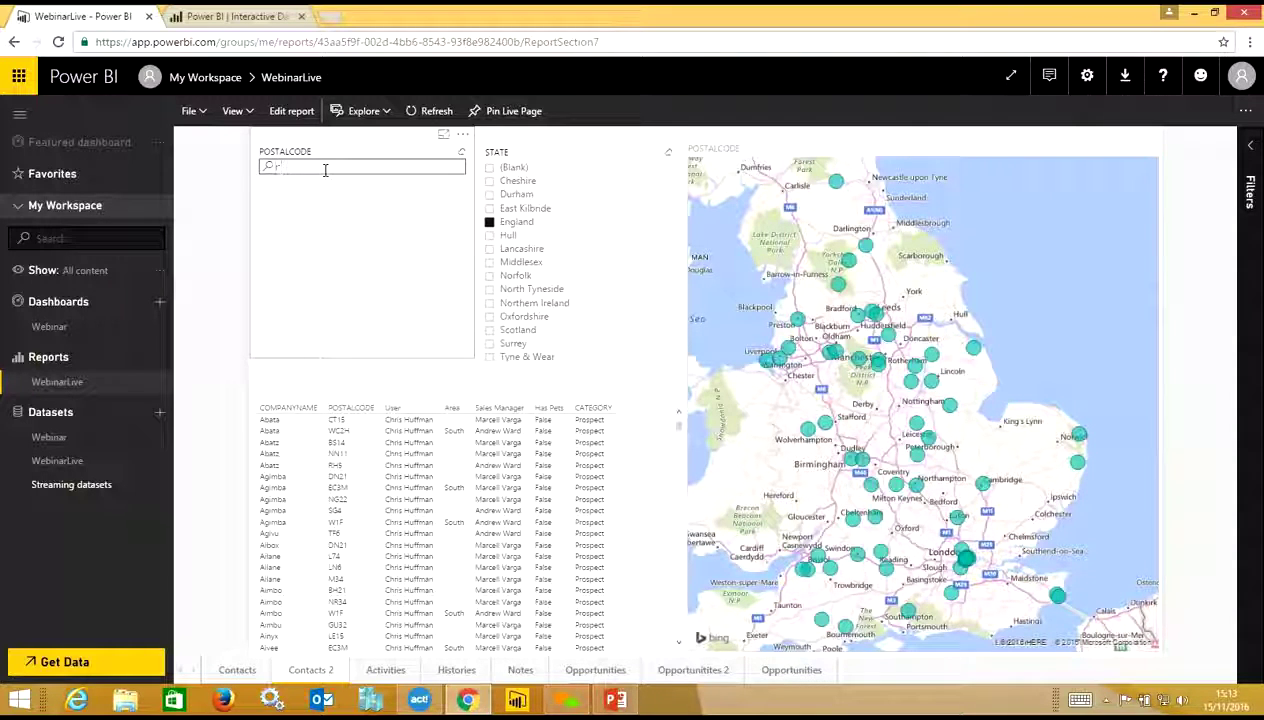
text(bd)
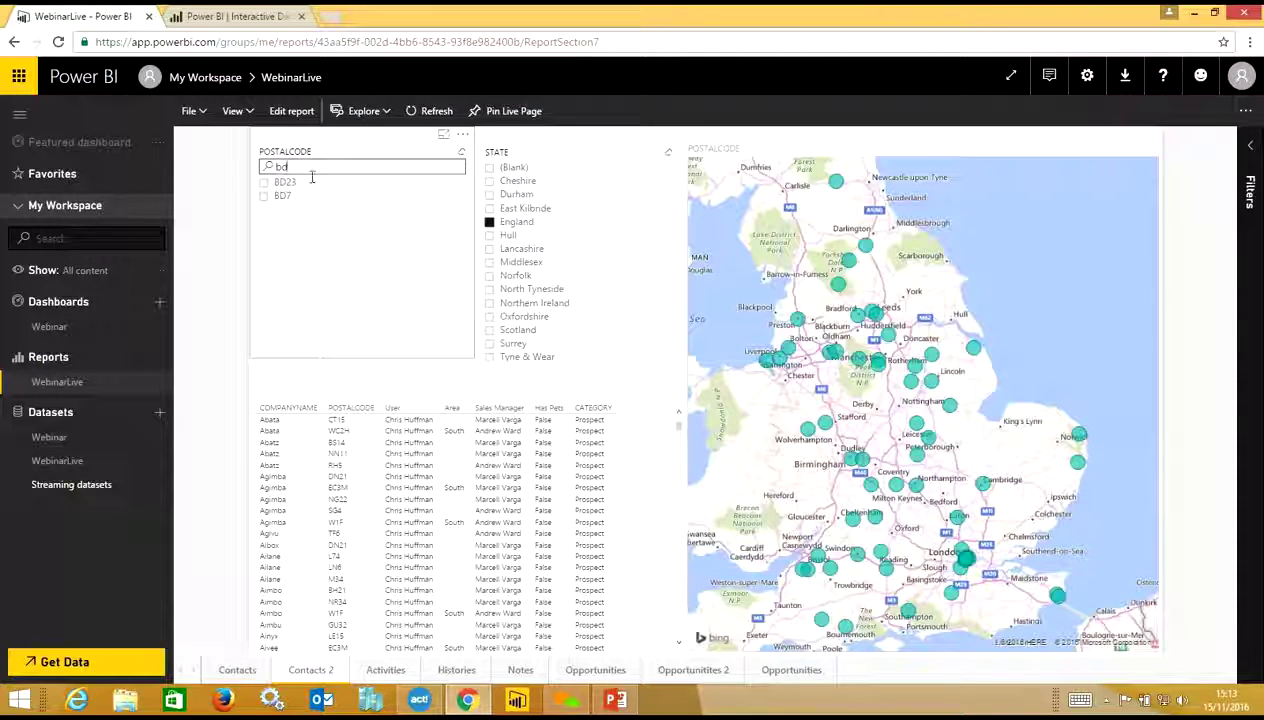
Filter the page to postal code BD7, then clear the postal-code slicer.
click(265, 197)
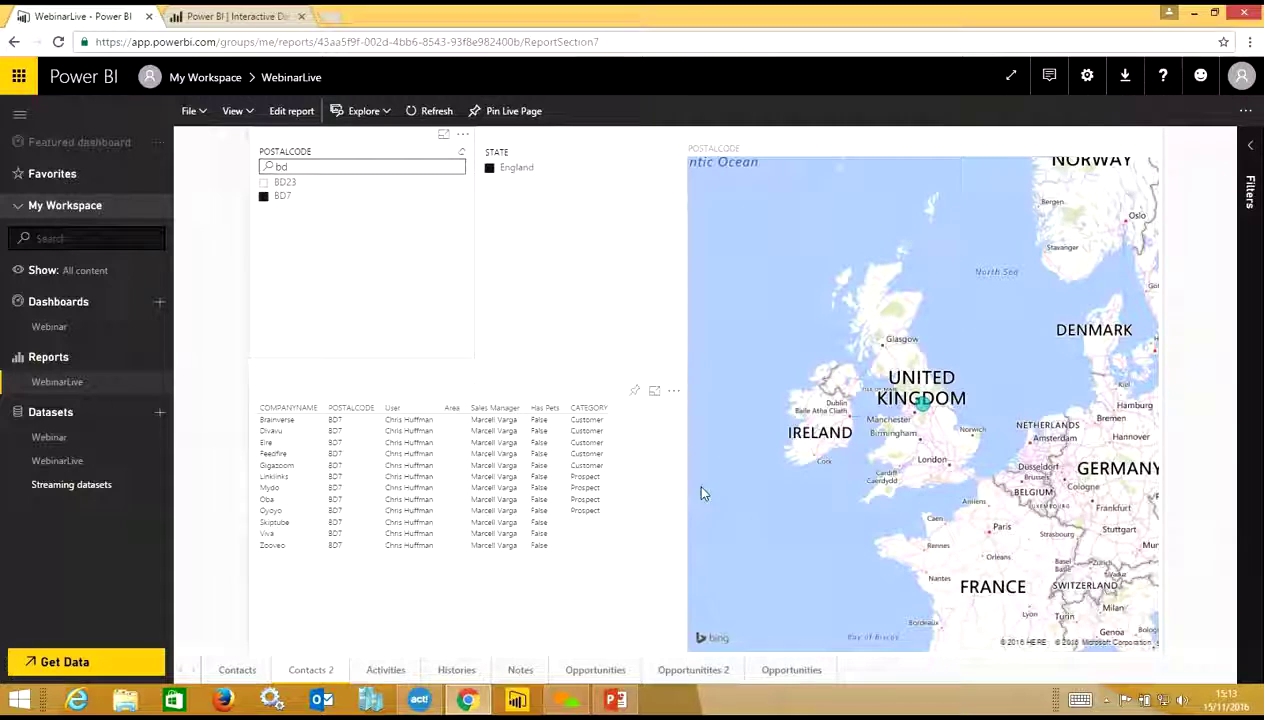
mouse_move(910, 404)
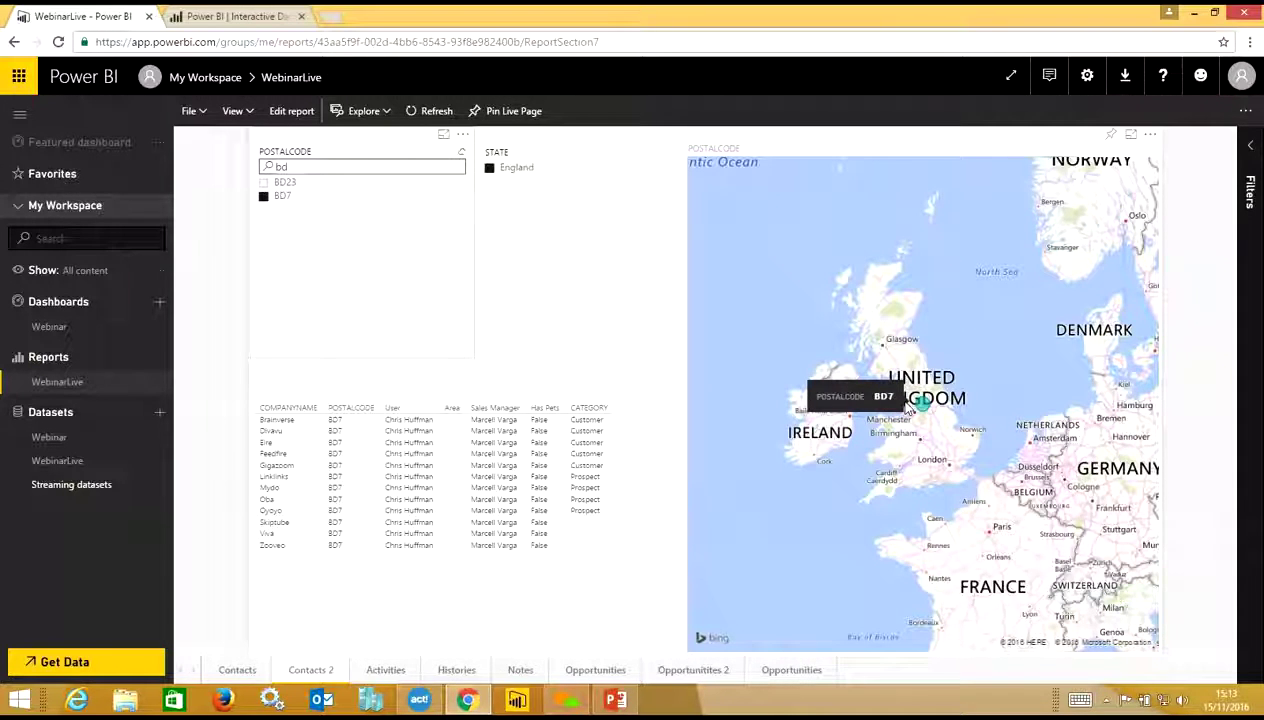
click(460, 154)
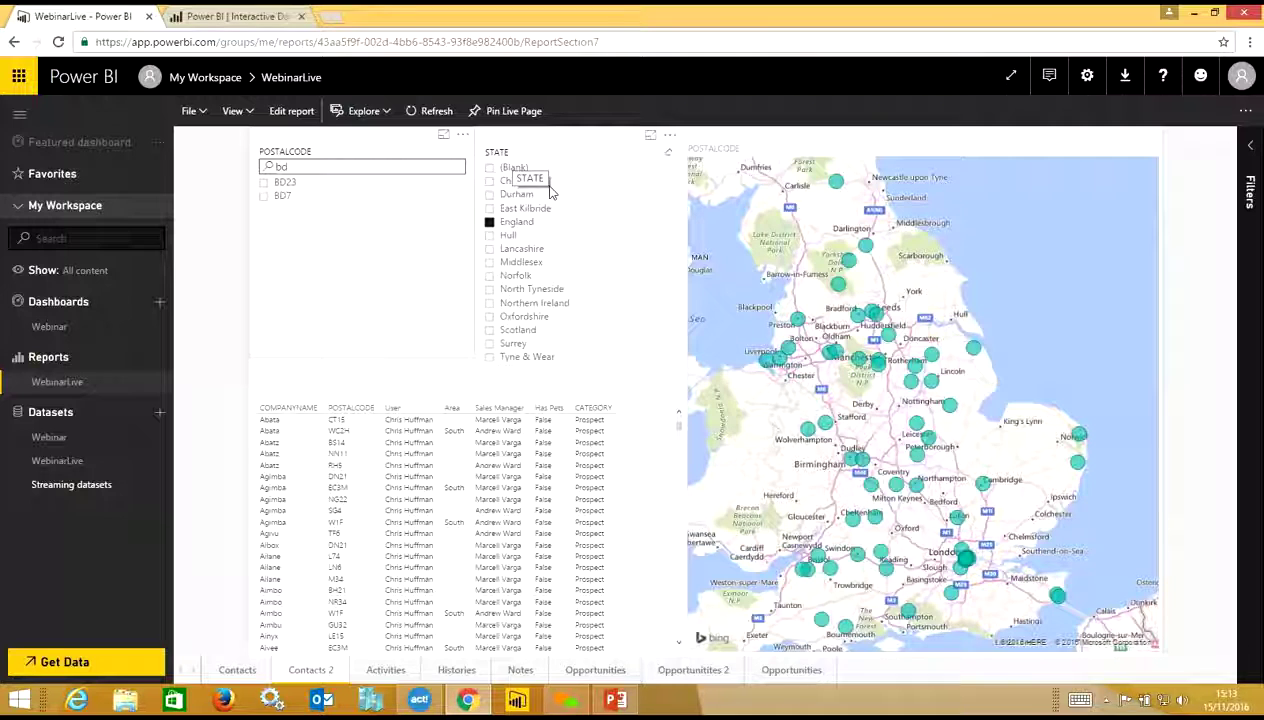
Try North Tyneside and Scotland in the STATE slicer, clear it, then select NG34 on the map.
click(491, 291)
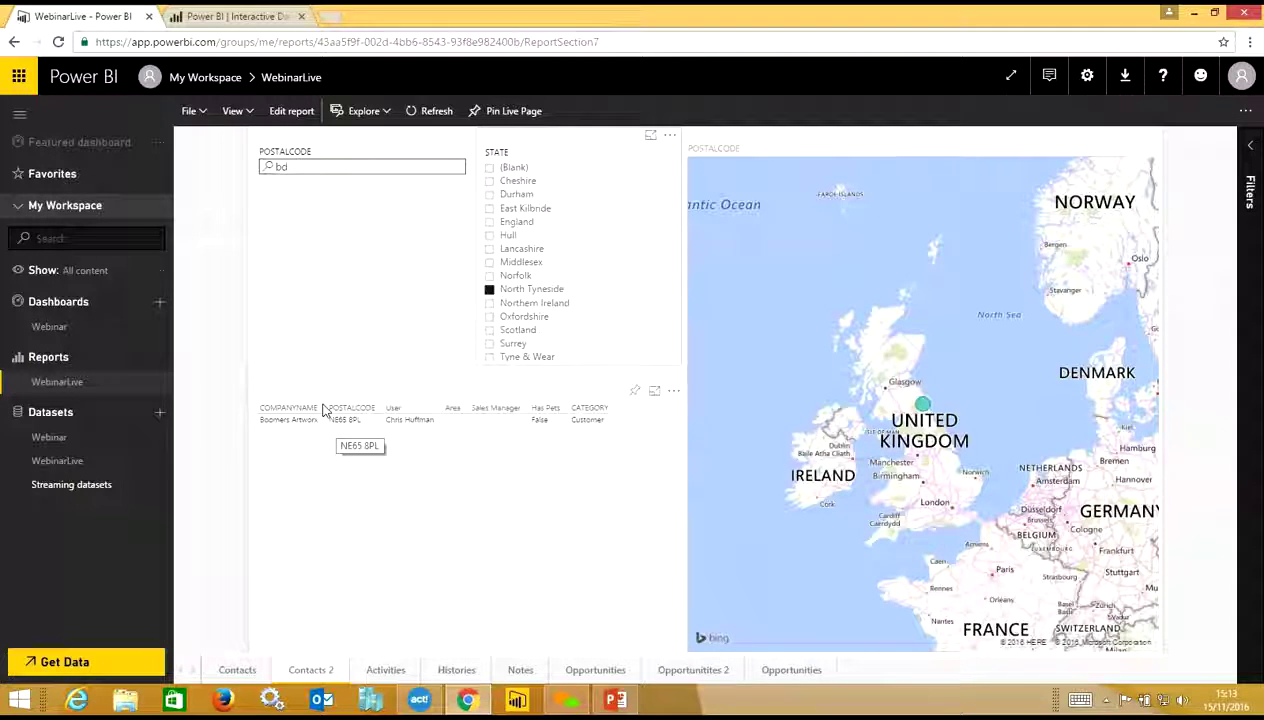
click(489, 332)
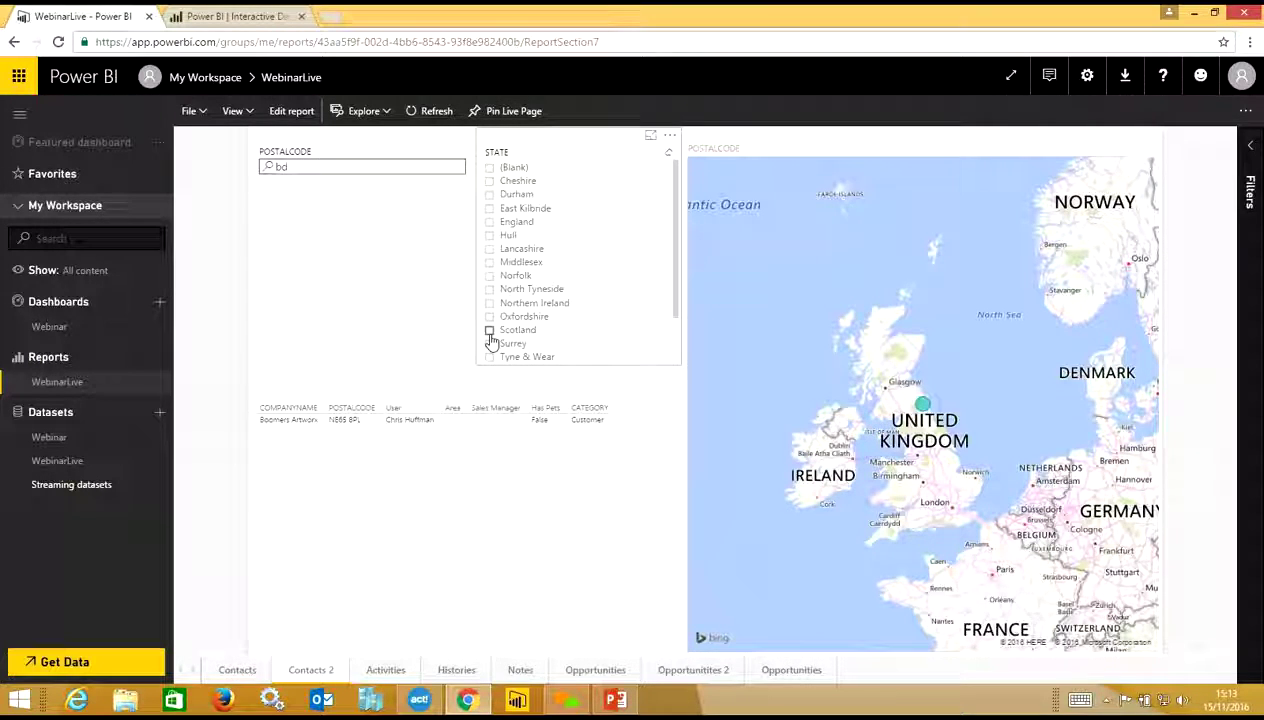
click(490, 334)
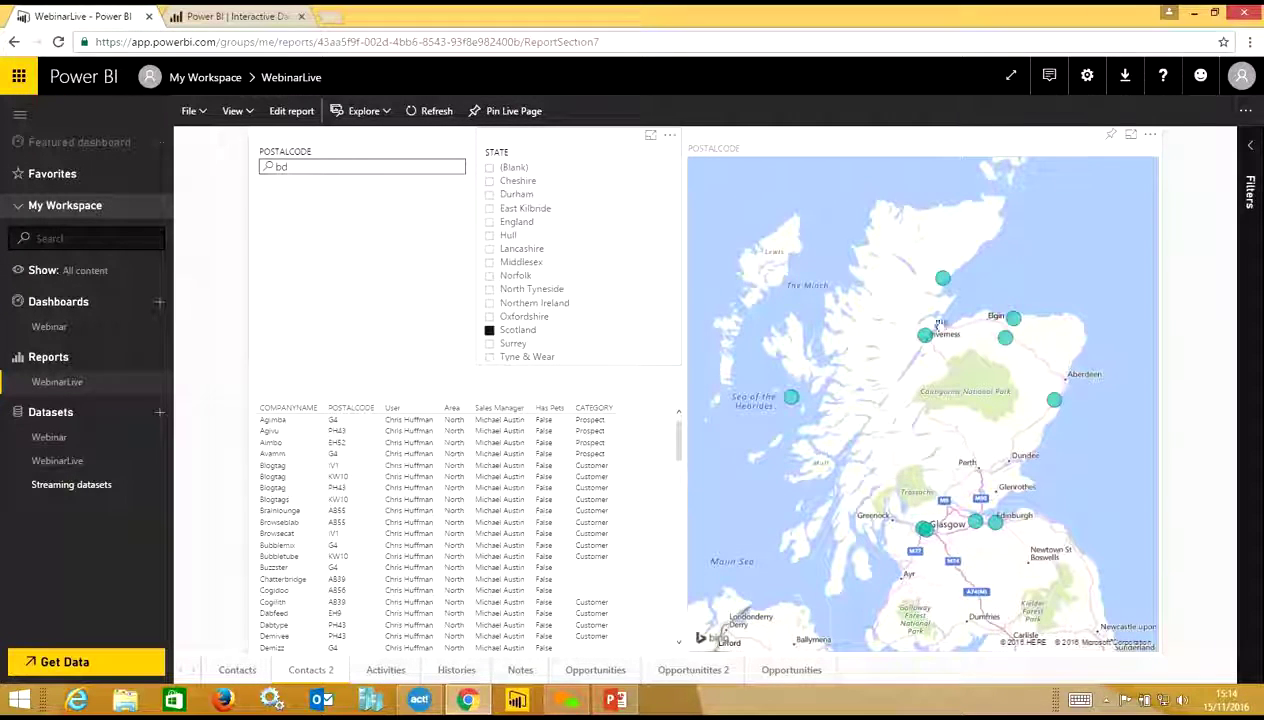
mouse_move(928, 343)
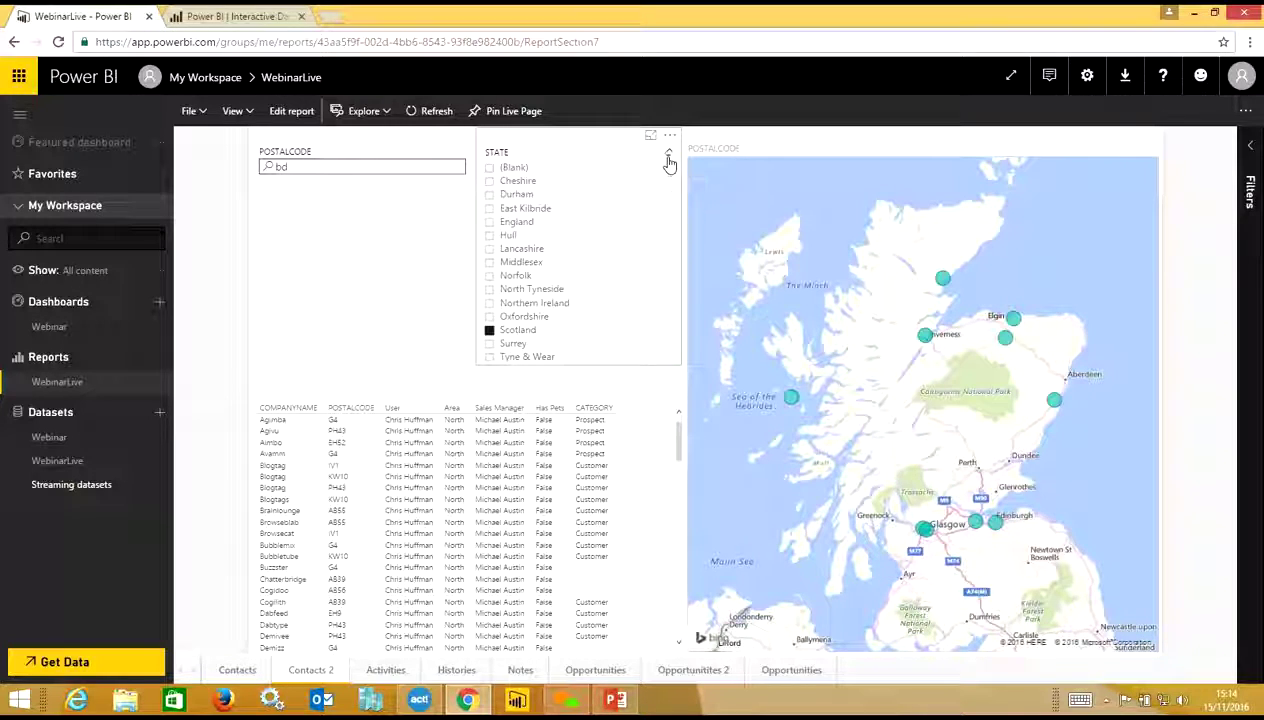
click(668, 156)
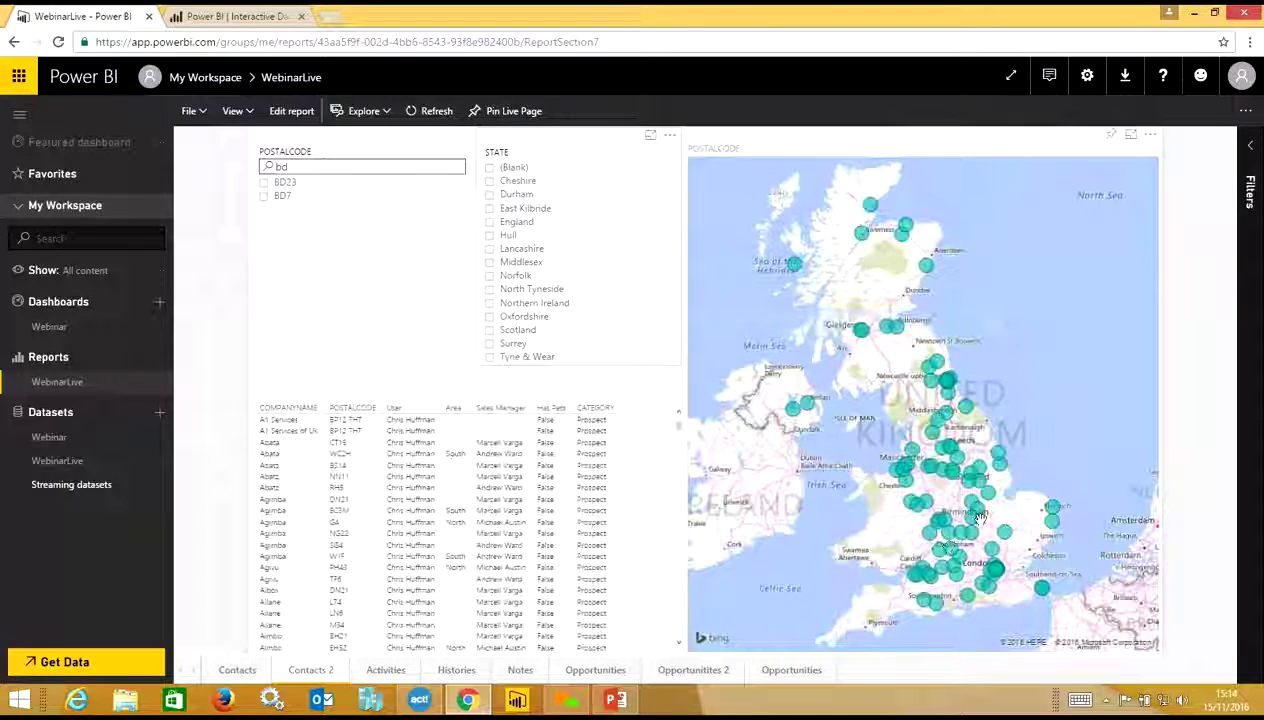
click(990, 494)
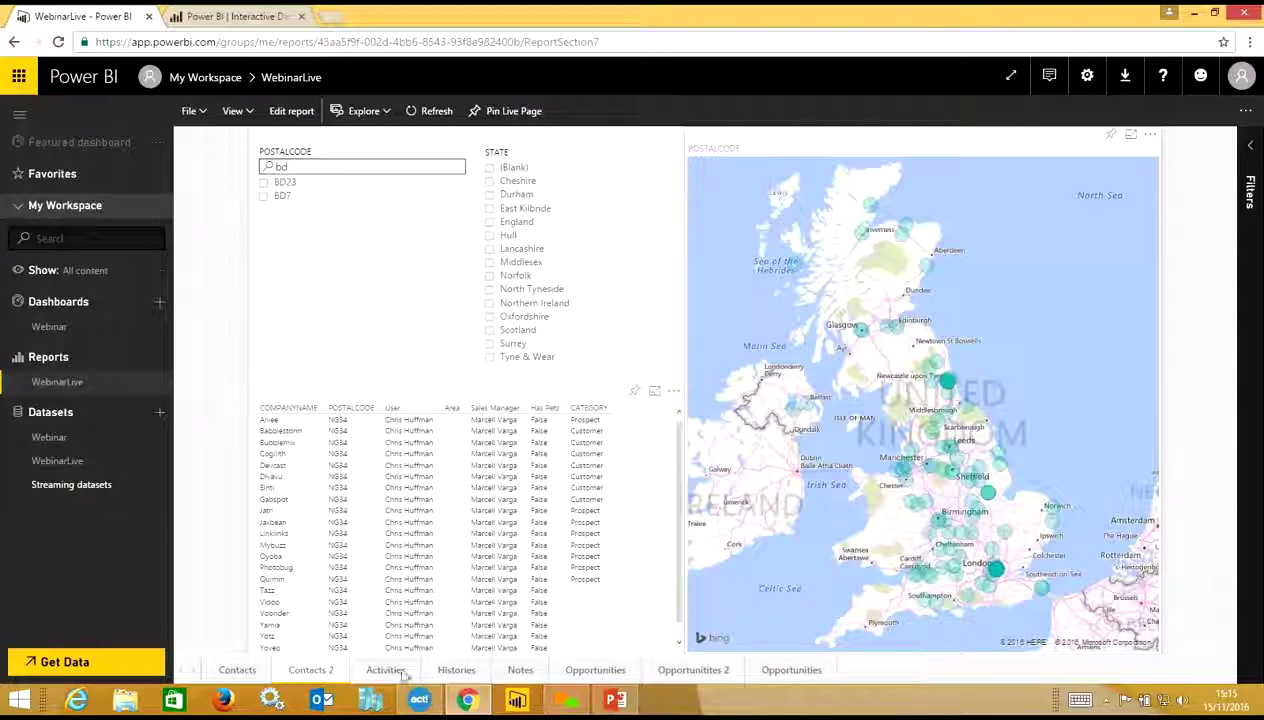
Switch to Act! Premium, show contacts in List View, then open the Reports area.
click(420, 703)
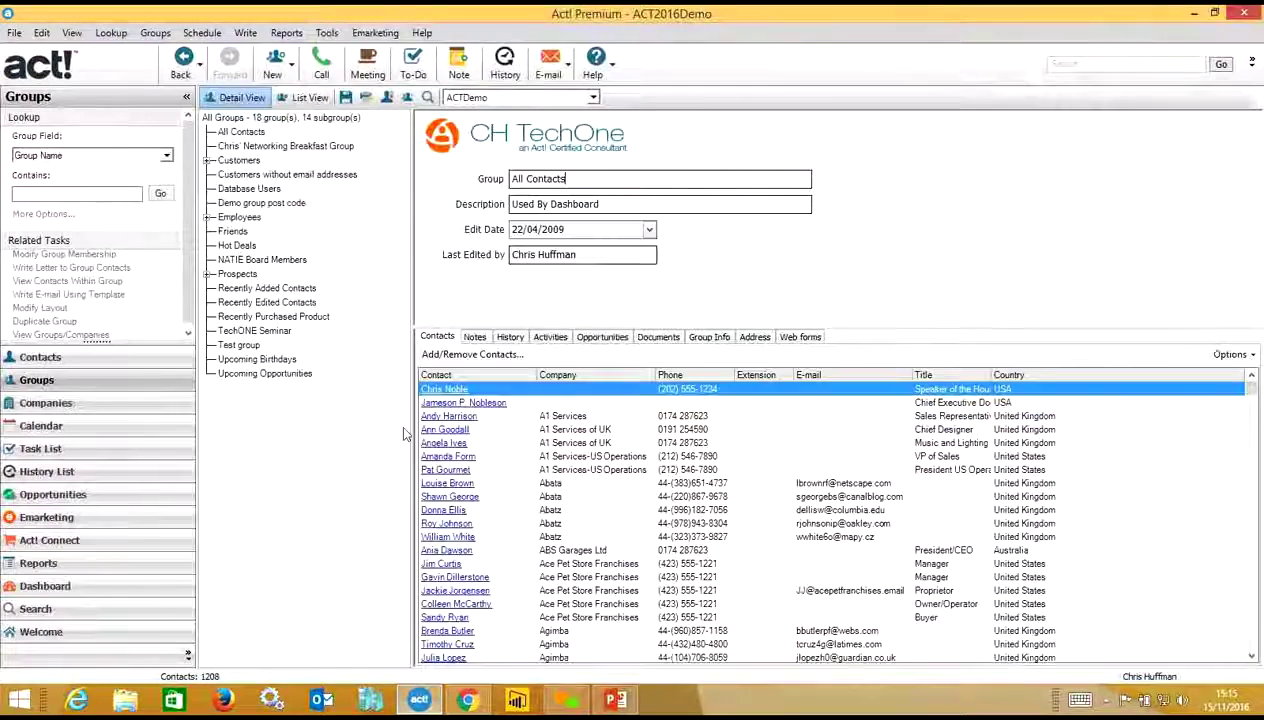
click(115, 360)
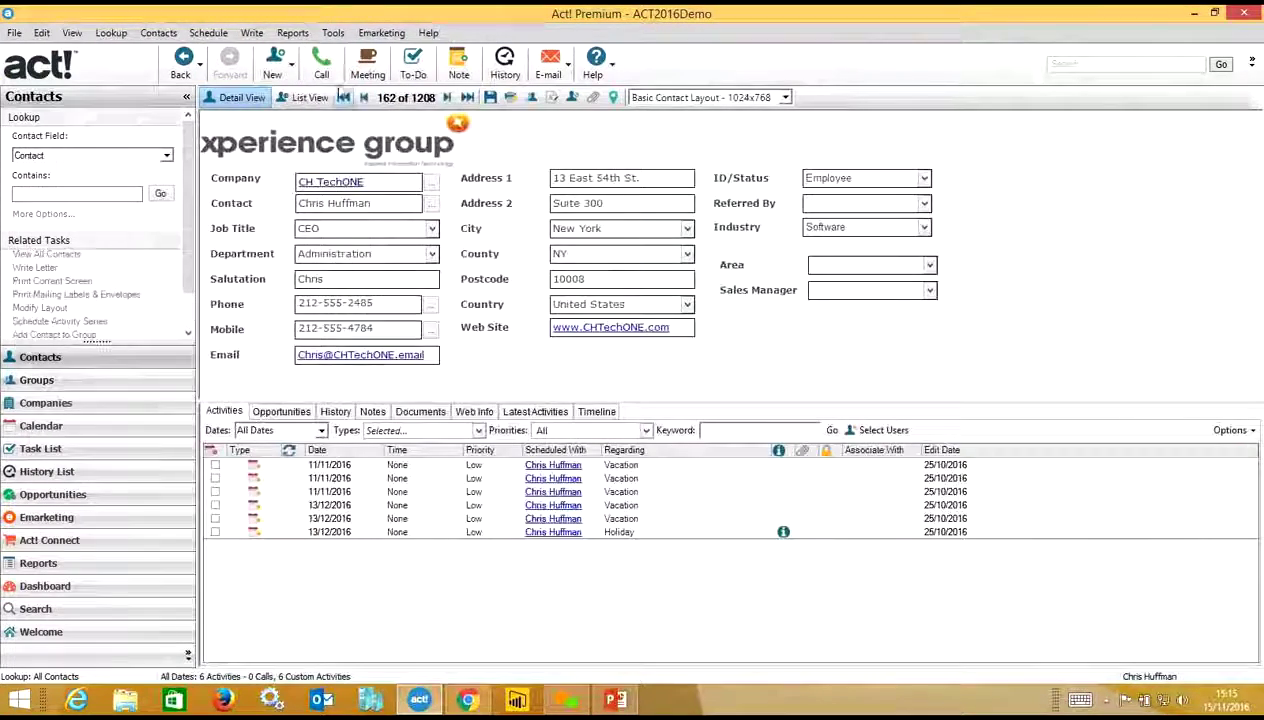
click(316, 100)
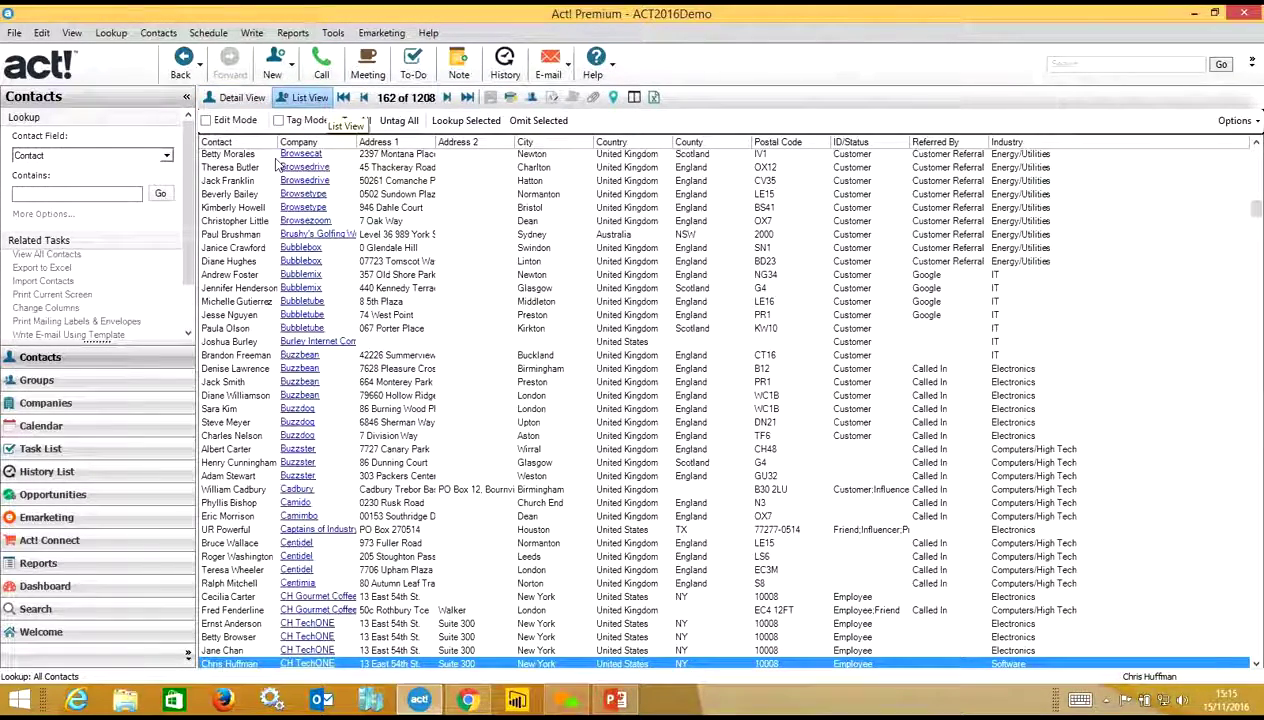
click(55, 565)
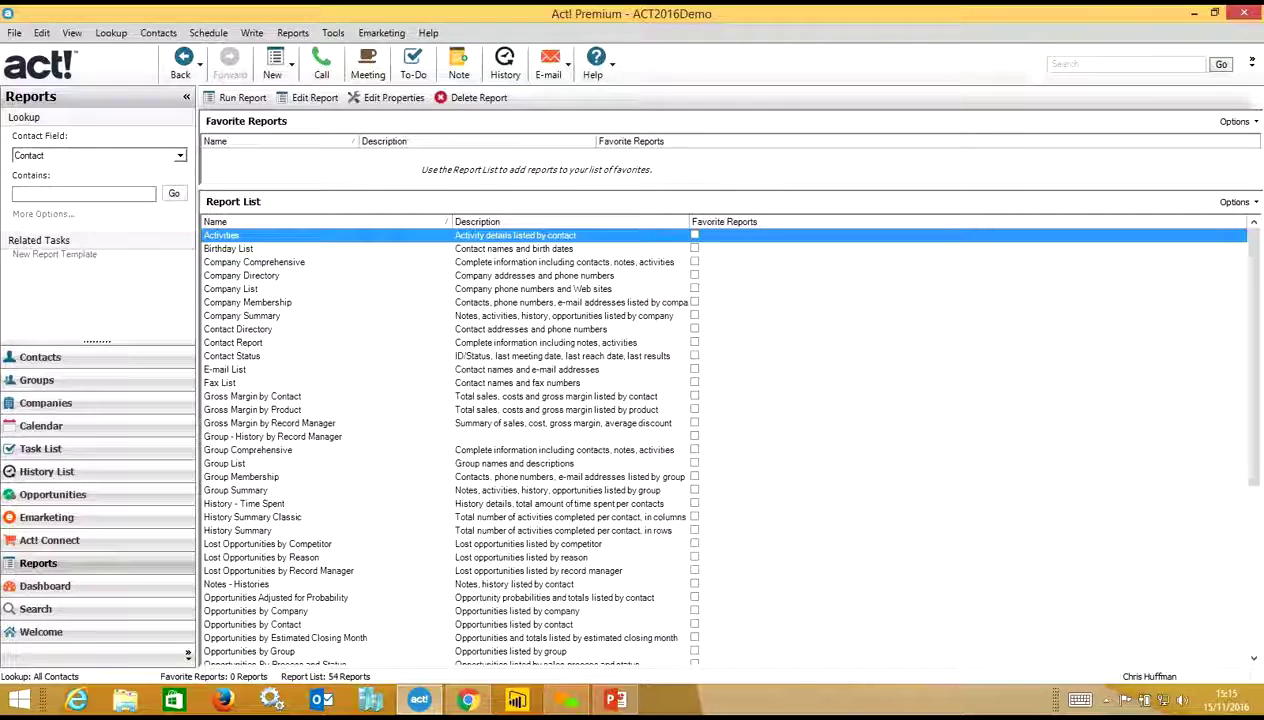
Open the Act! Dashboard, view the Opportunity Pipeline Filter without changes, then return to Power BI.
click(16, 595)
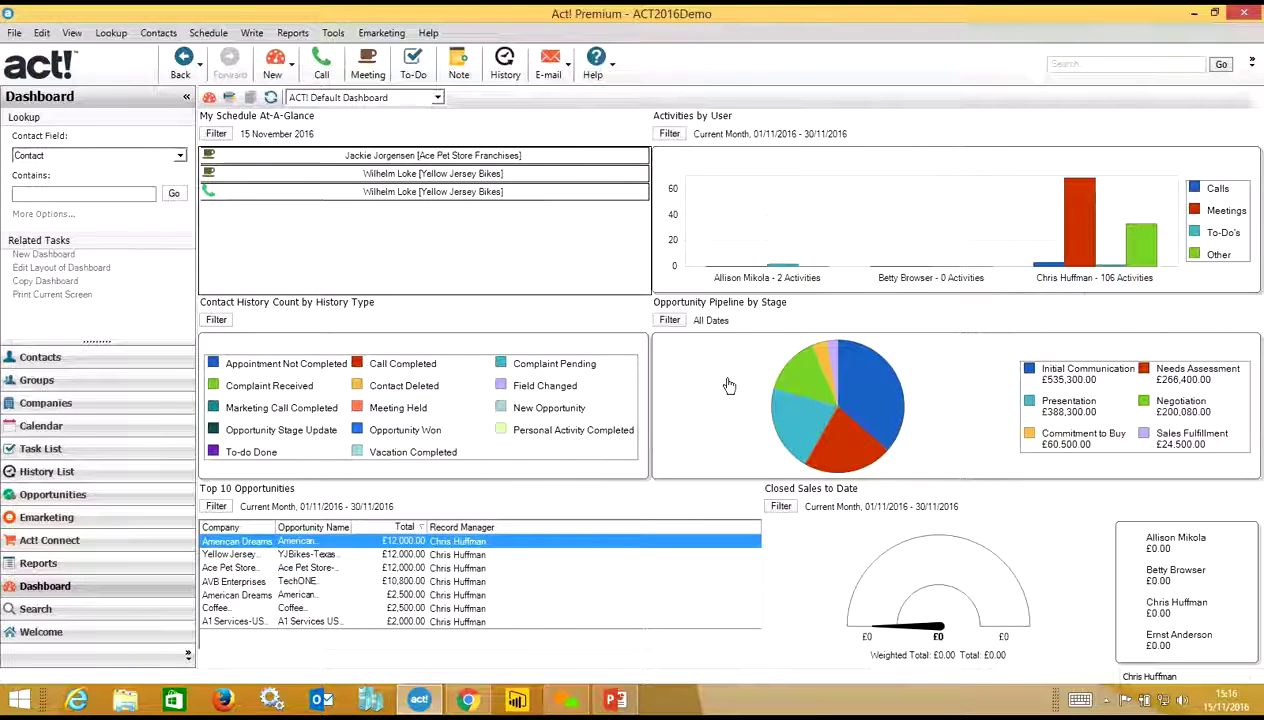
click(669, 320)
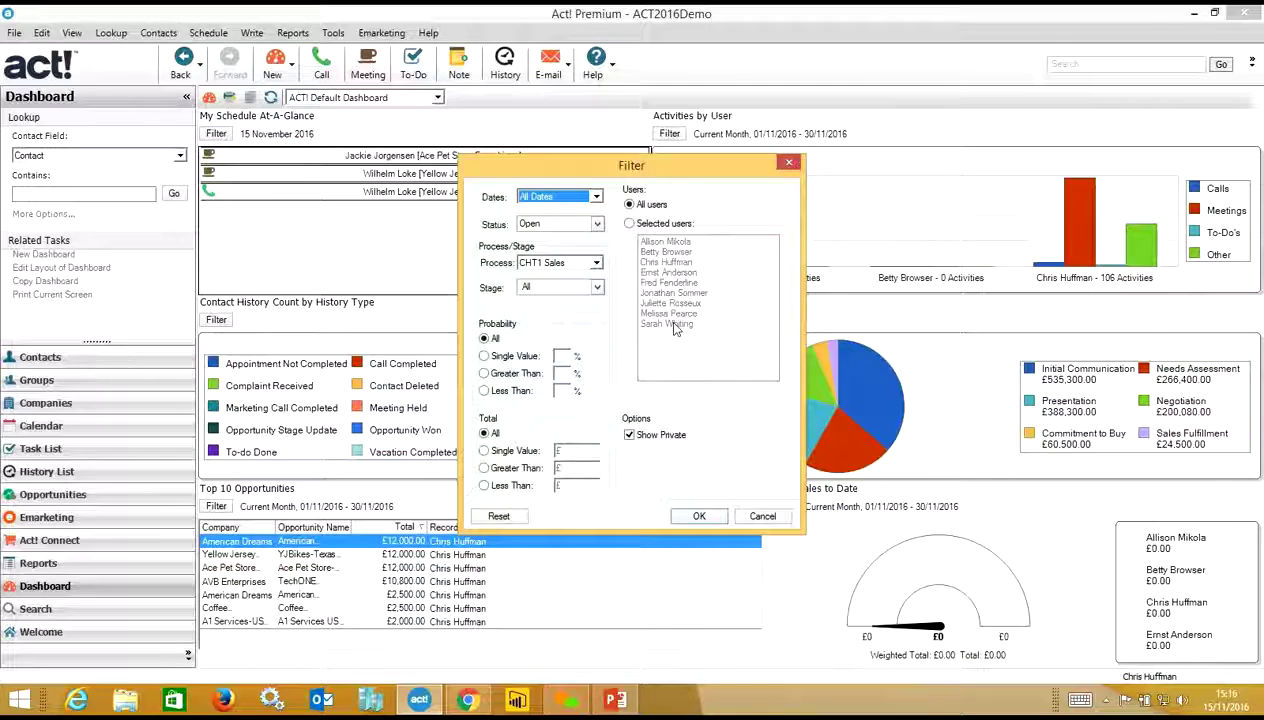
click(785, 524)
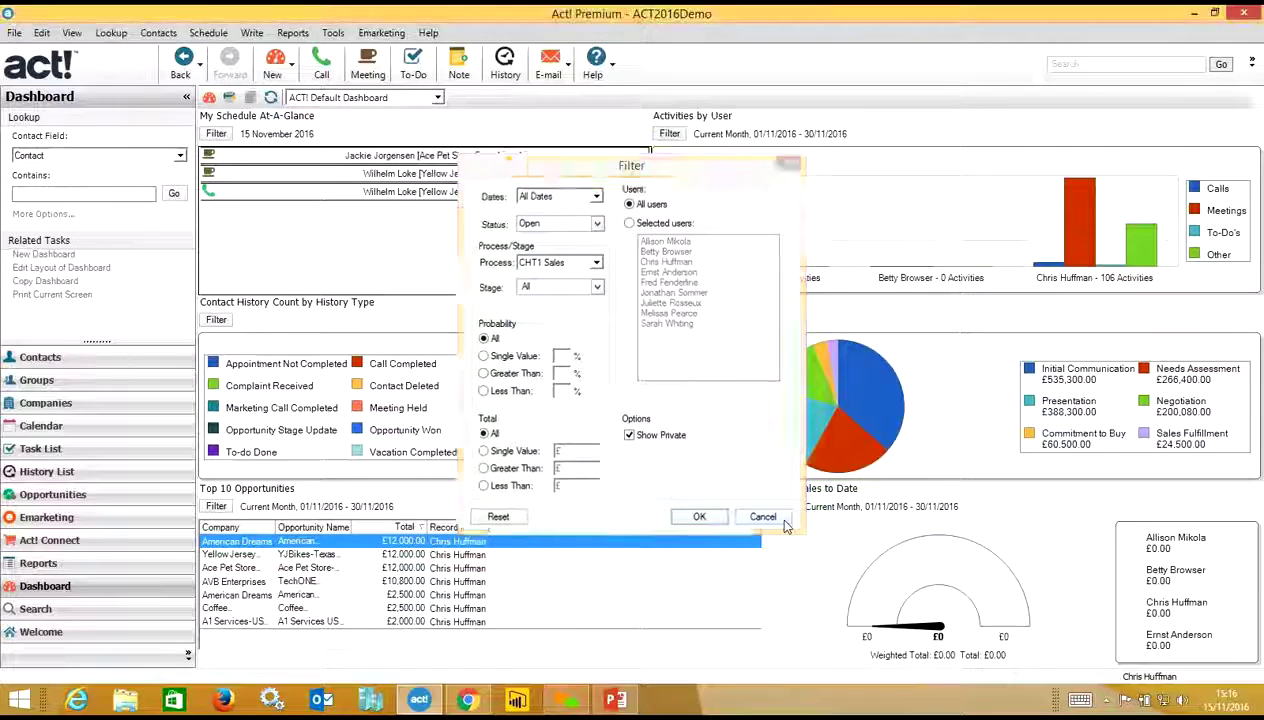
click(462, 699)
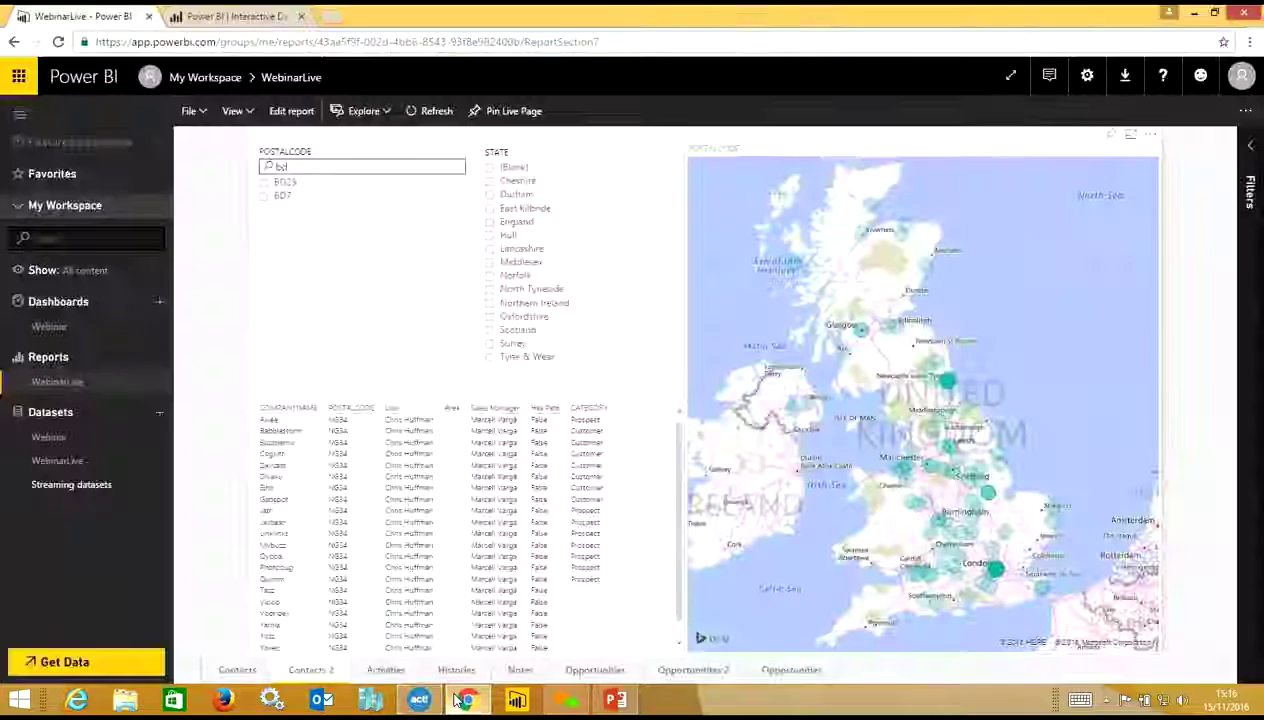
Filter the Opportunities page to Open deals in Q3 2015 – Q2 2016, then go to Activities.
mouse_move(419, 698)
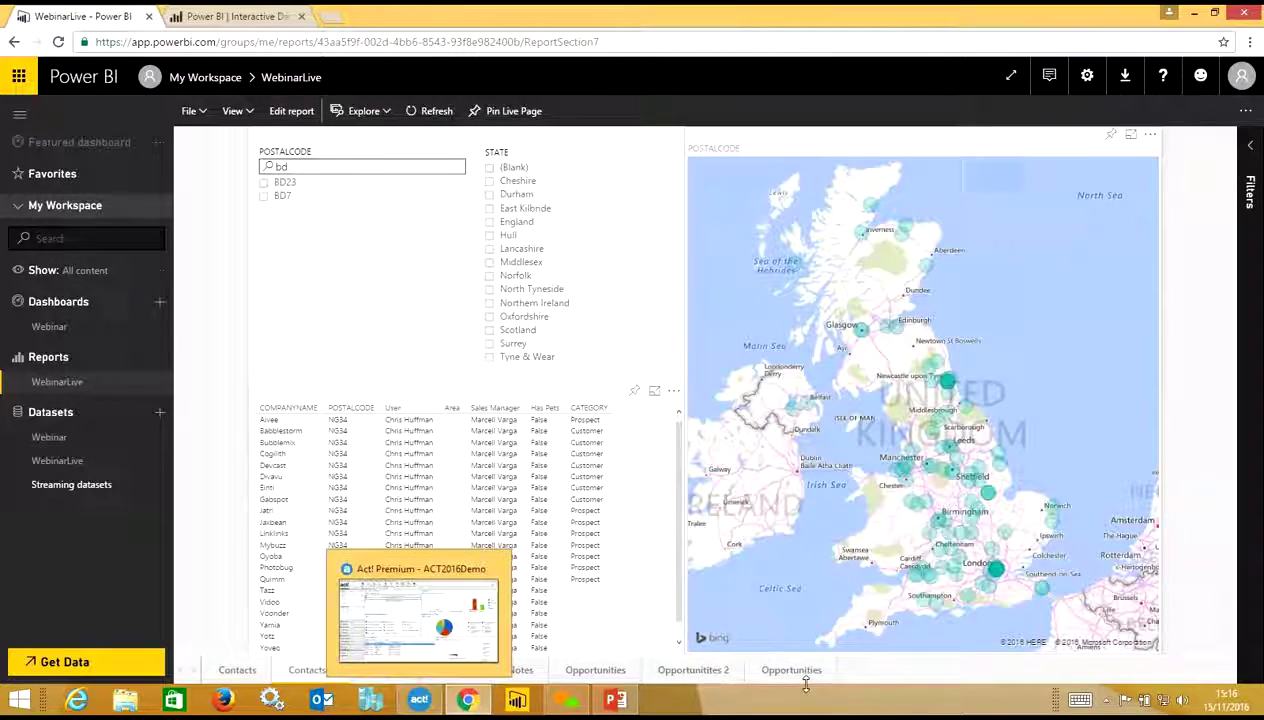
click(576, 675)
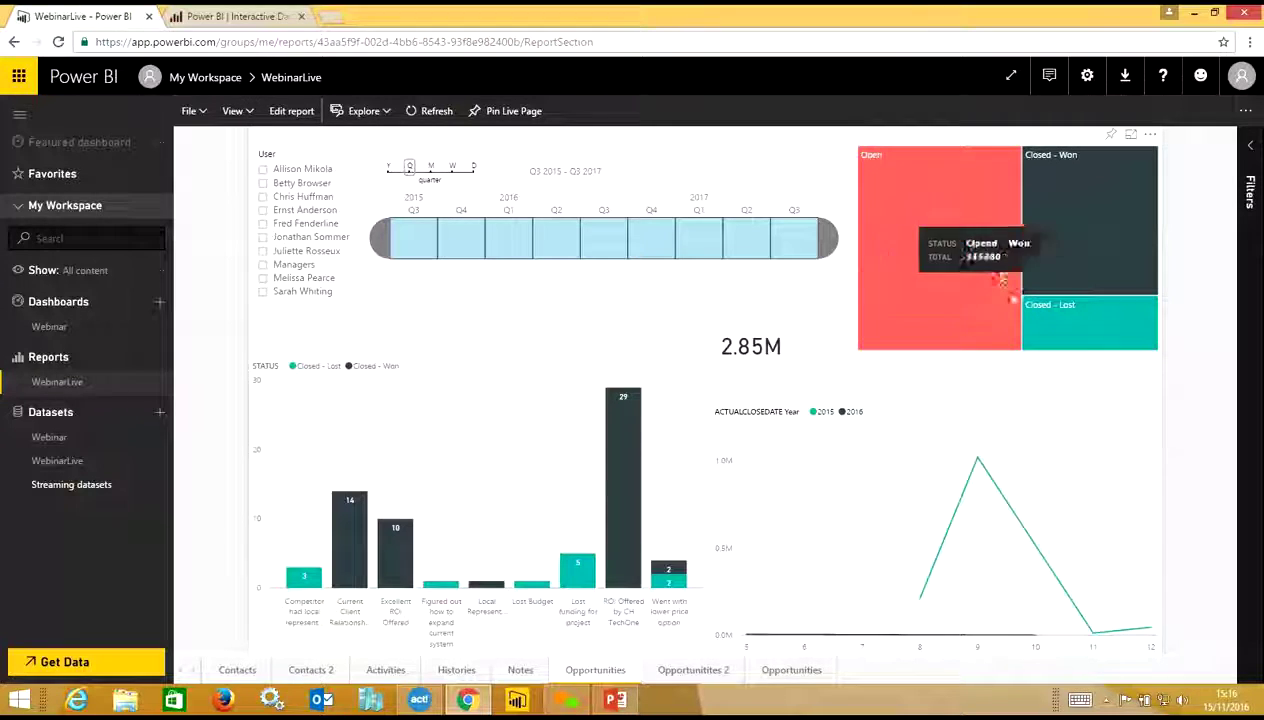
click(947, 301)
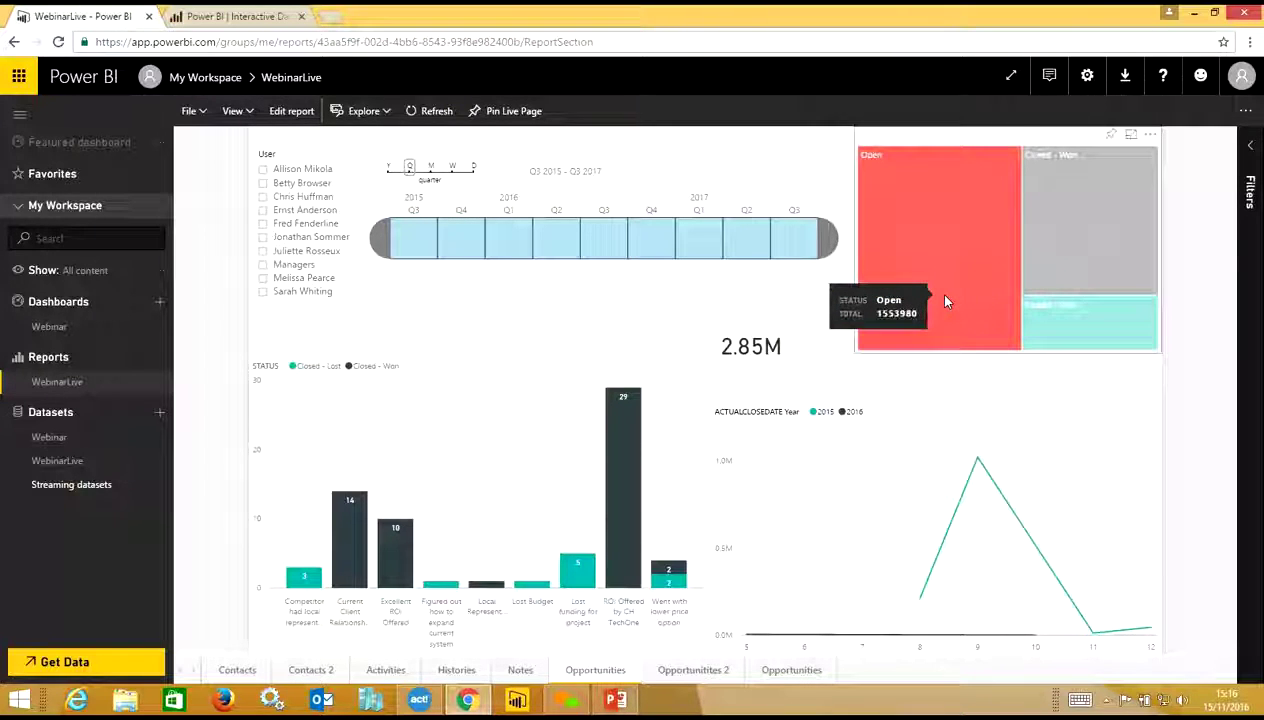
drag(822, 242, 603, 264)
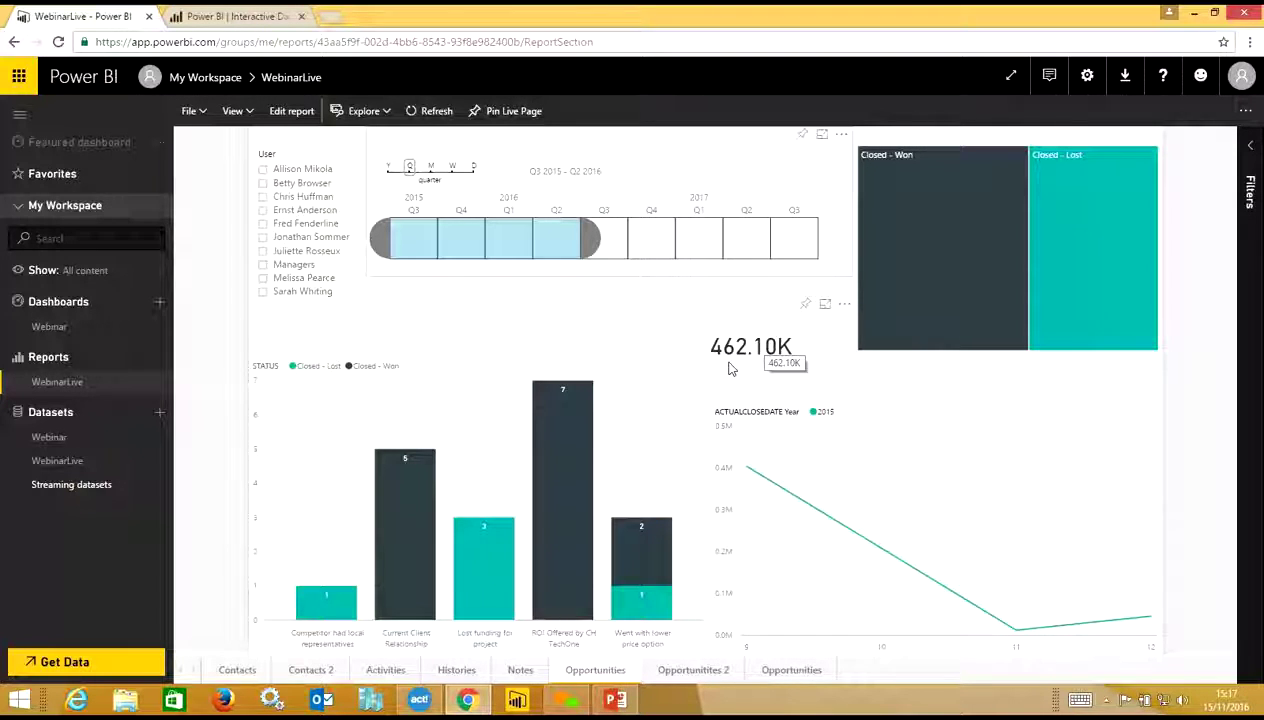
click(381, 671)
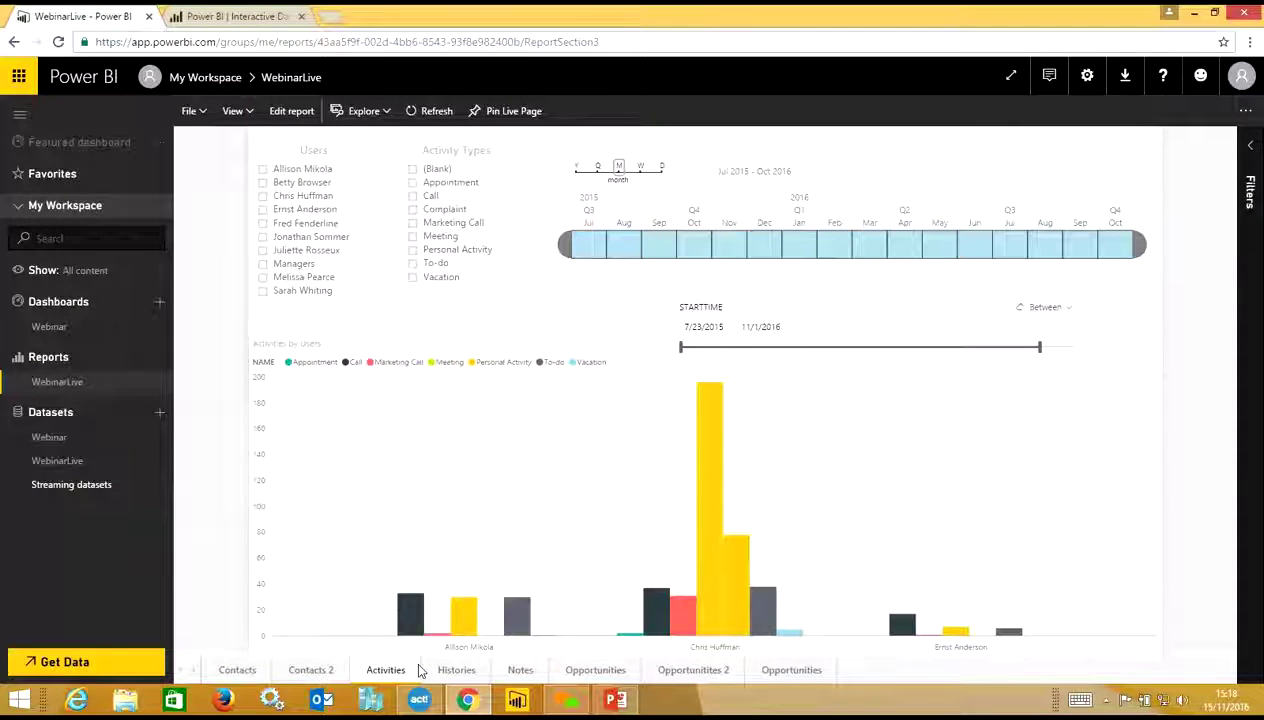
Limit activities to January 2016 with the timeline shown by day, then switch to Act! Premium.
click(810, 249)
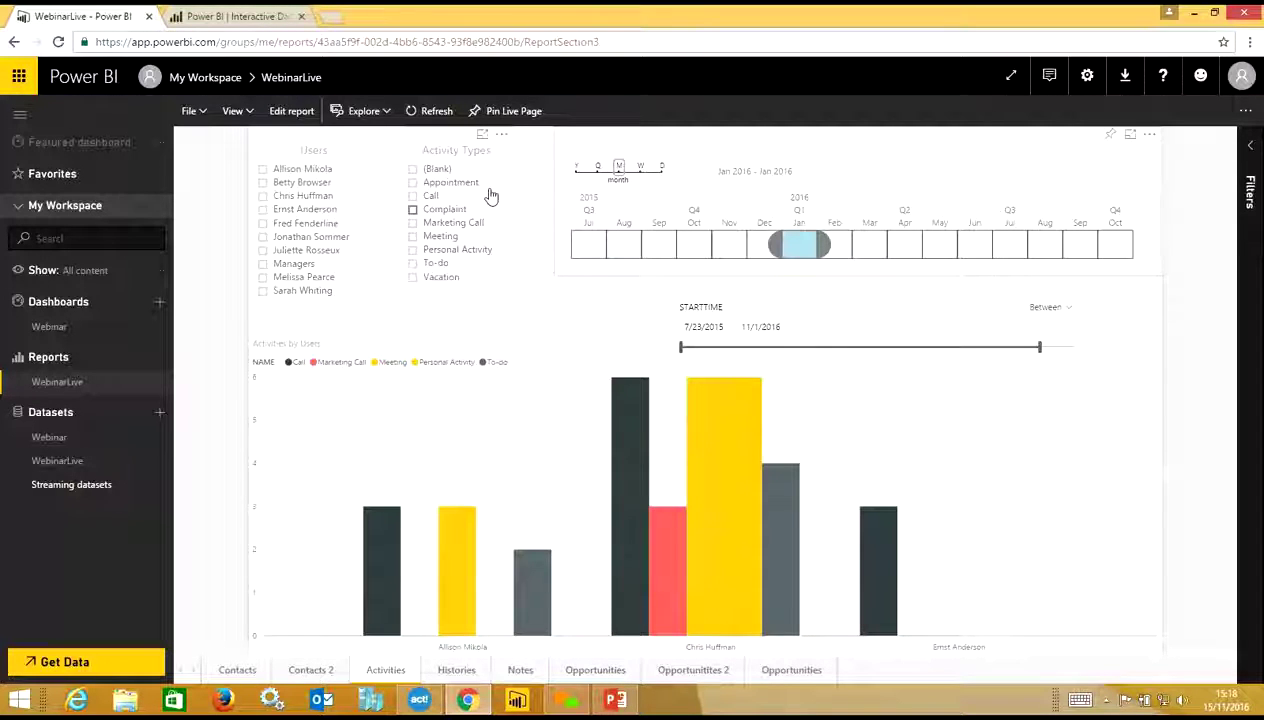
click(577, 170)
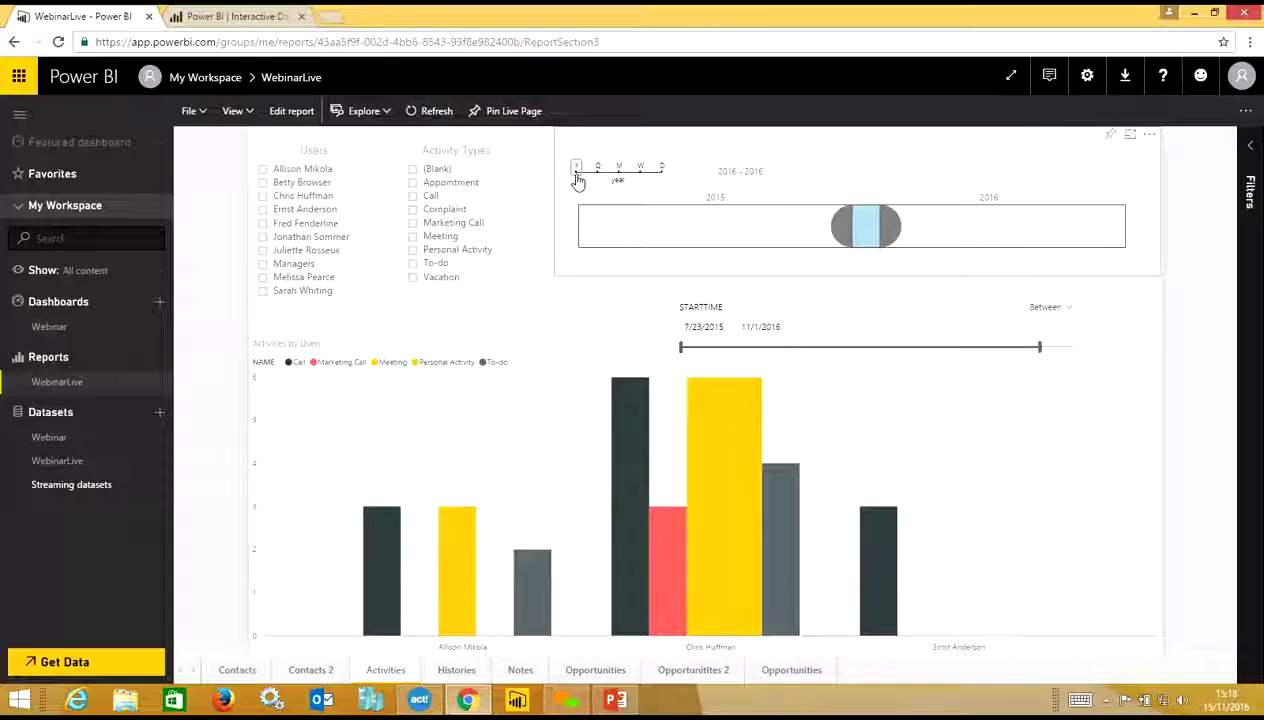
click(662, 169)
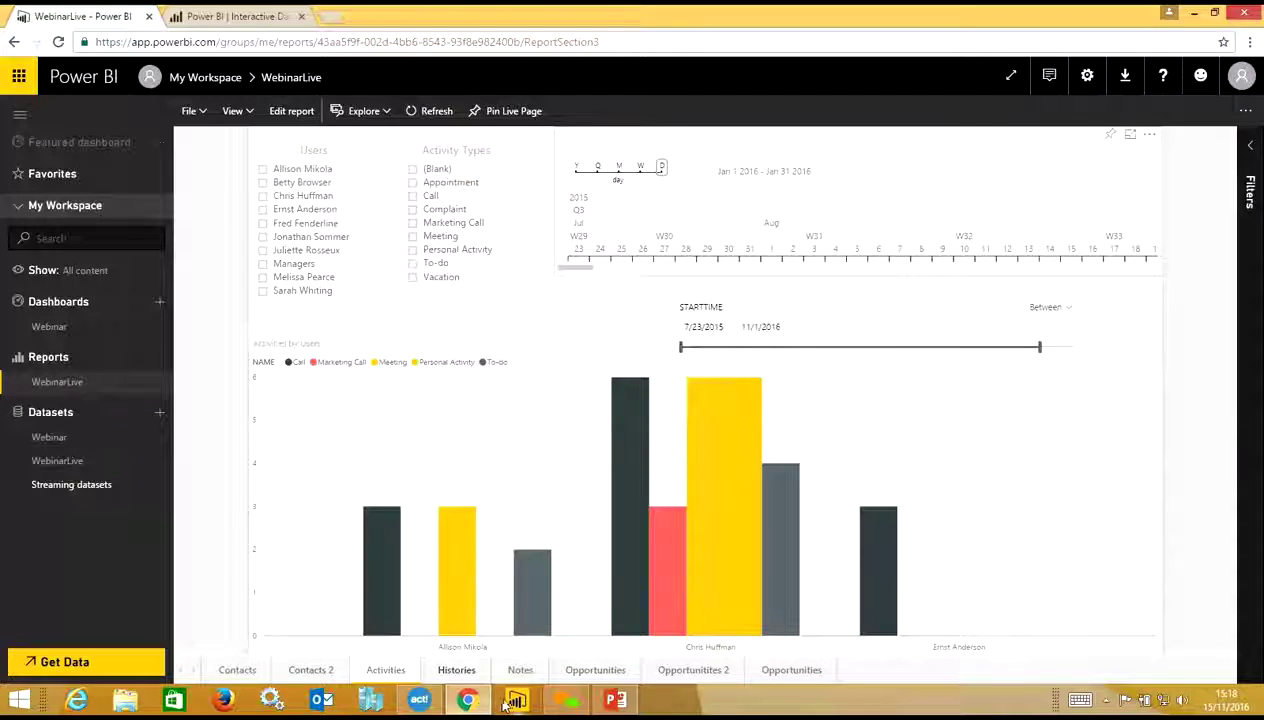
mouse_move(470, 703)
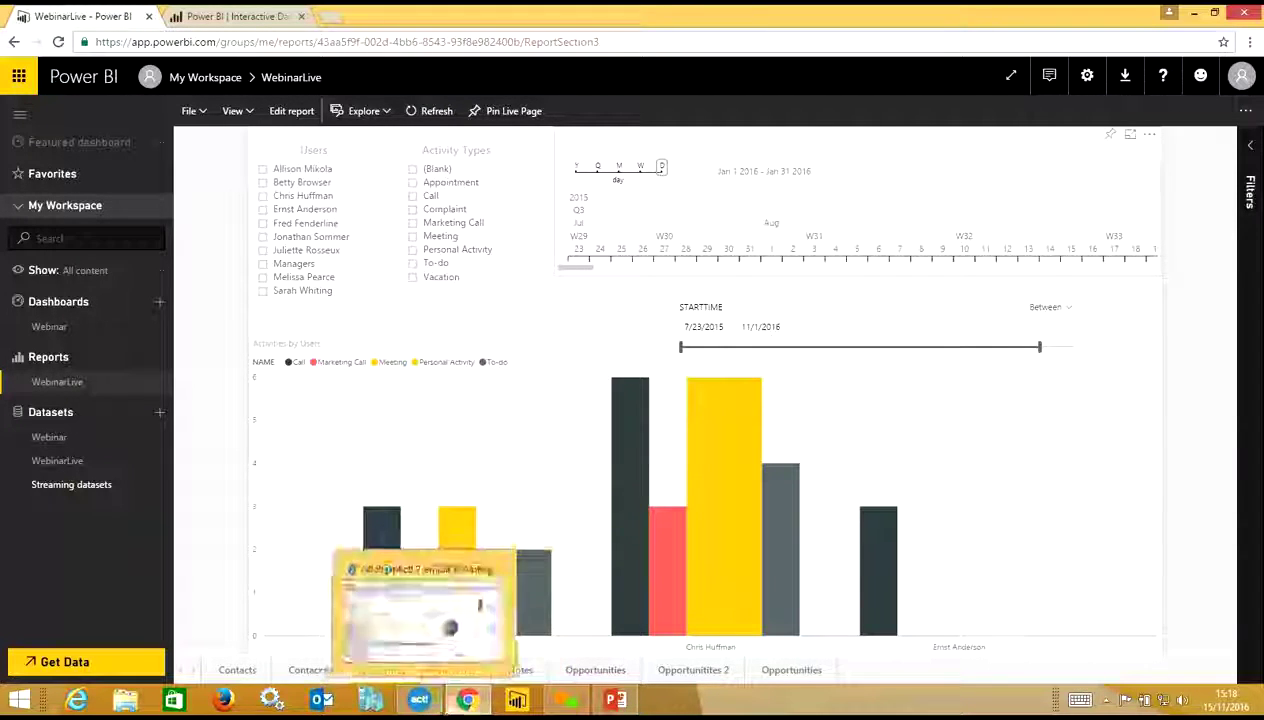
click(419, 700)
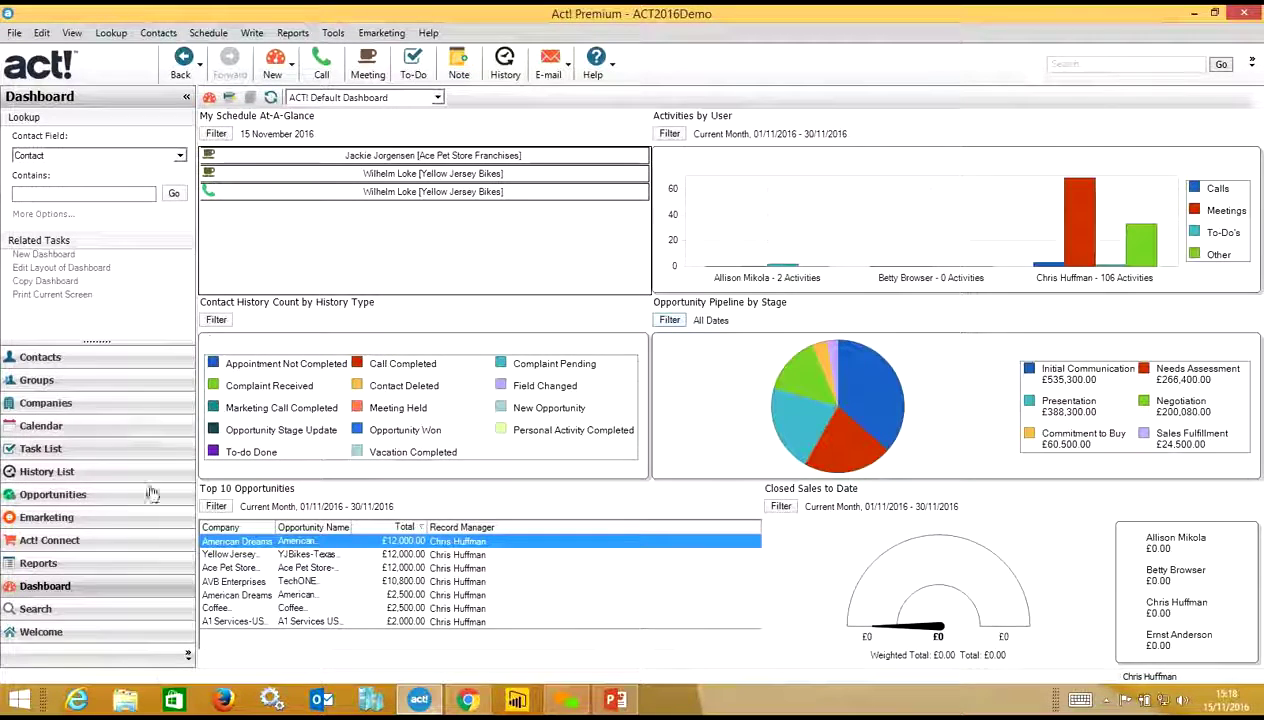
Show Act!'s Task List, review the Select Users options without changes, then return to Power BI.
click(102, 450)
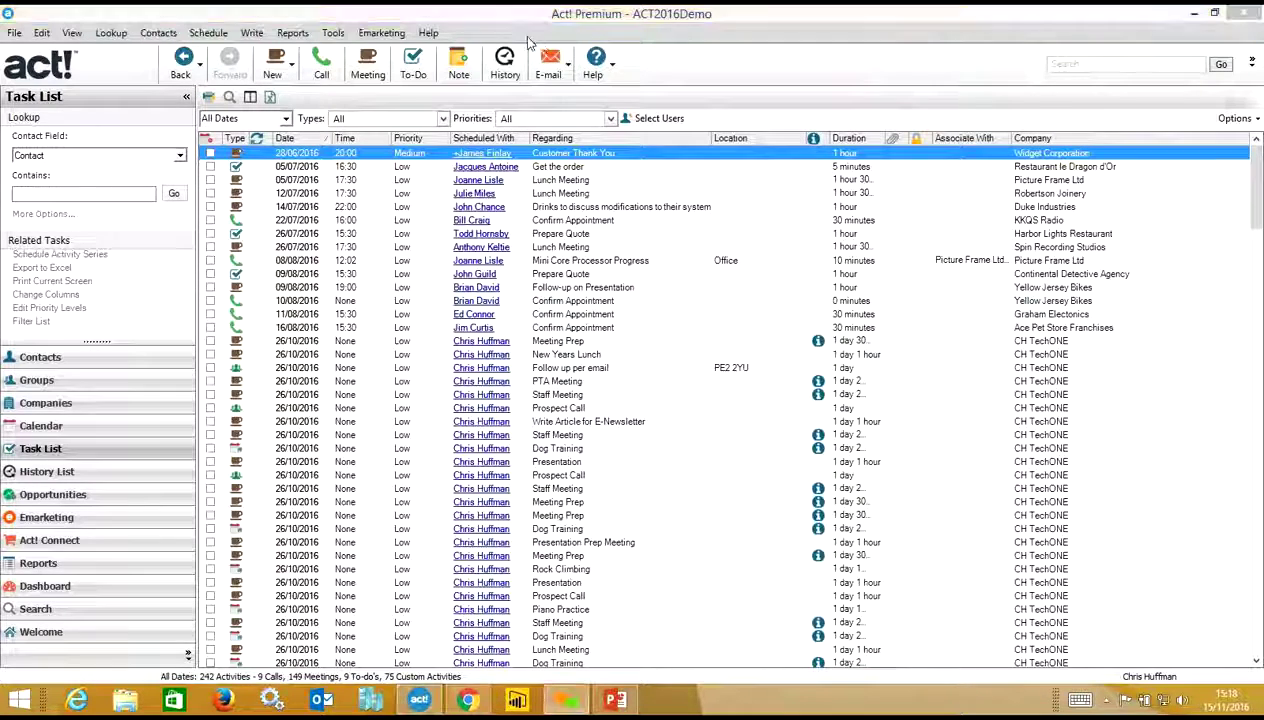
click(659, 118)
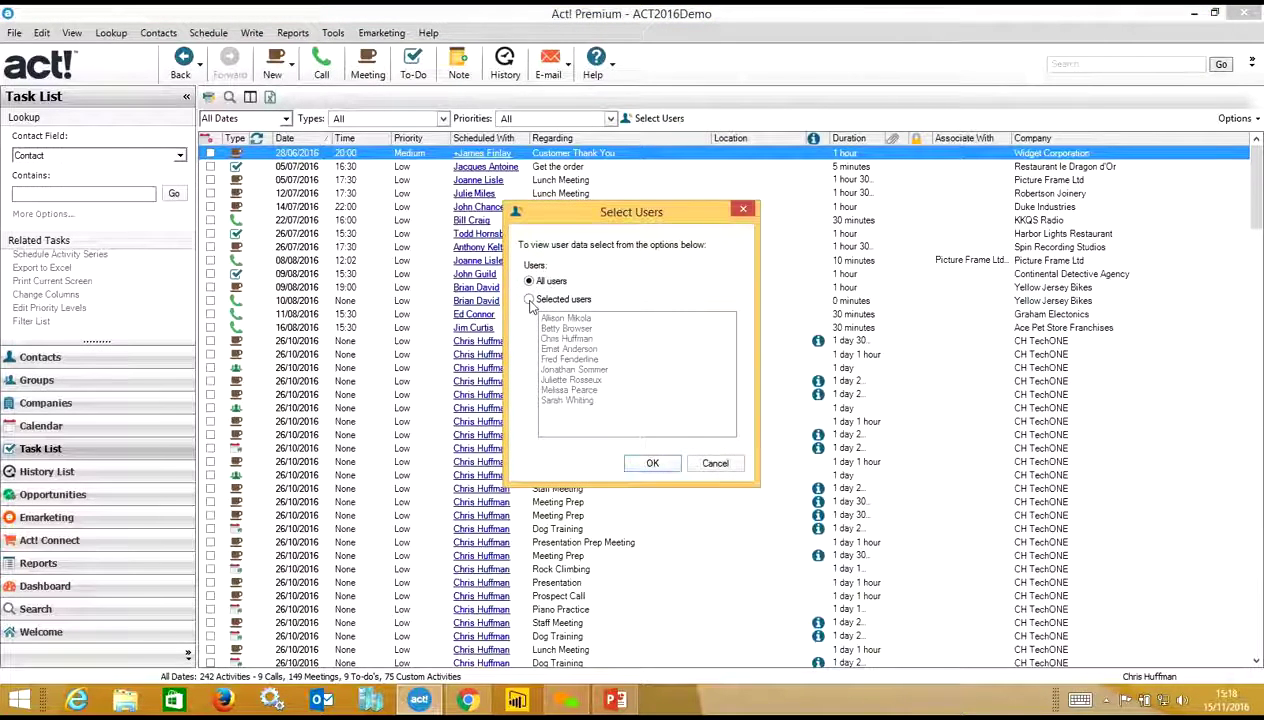
click(530, 301)
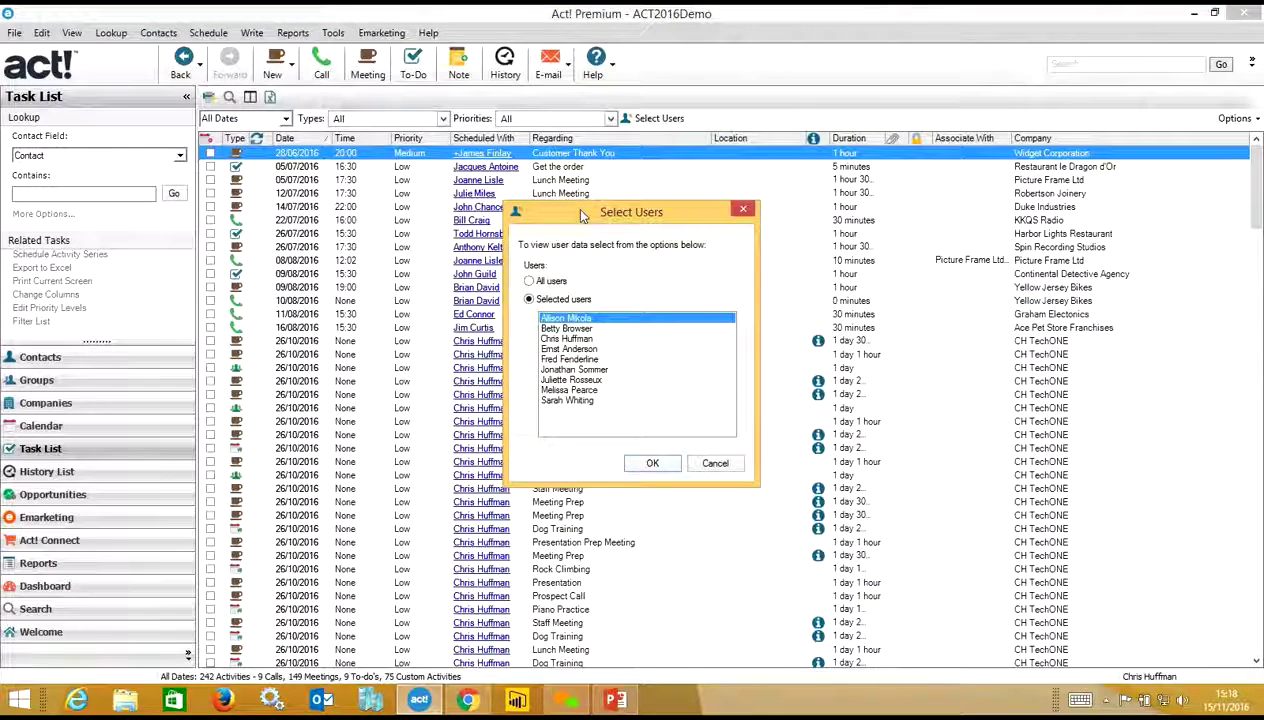
click(710, 465)
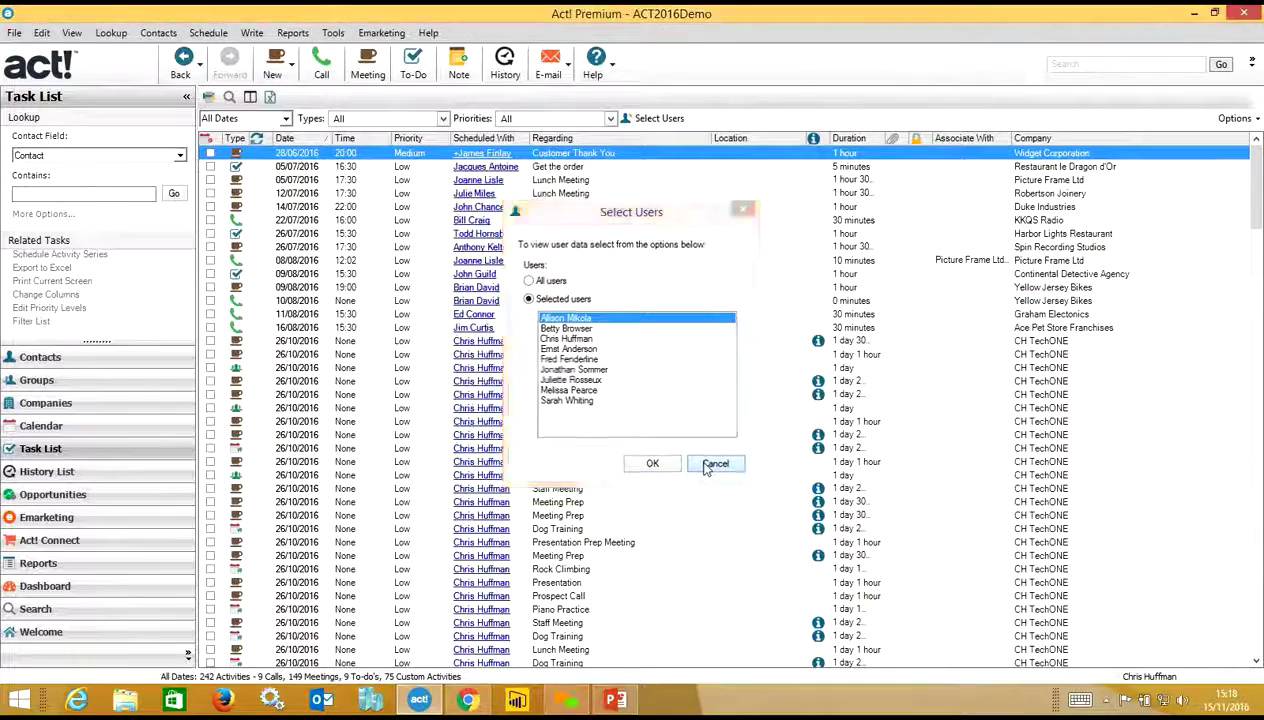
click(482, 700)
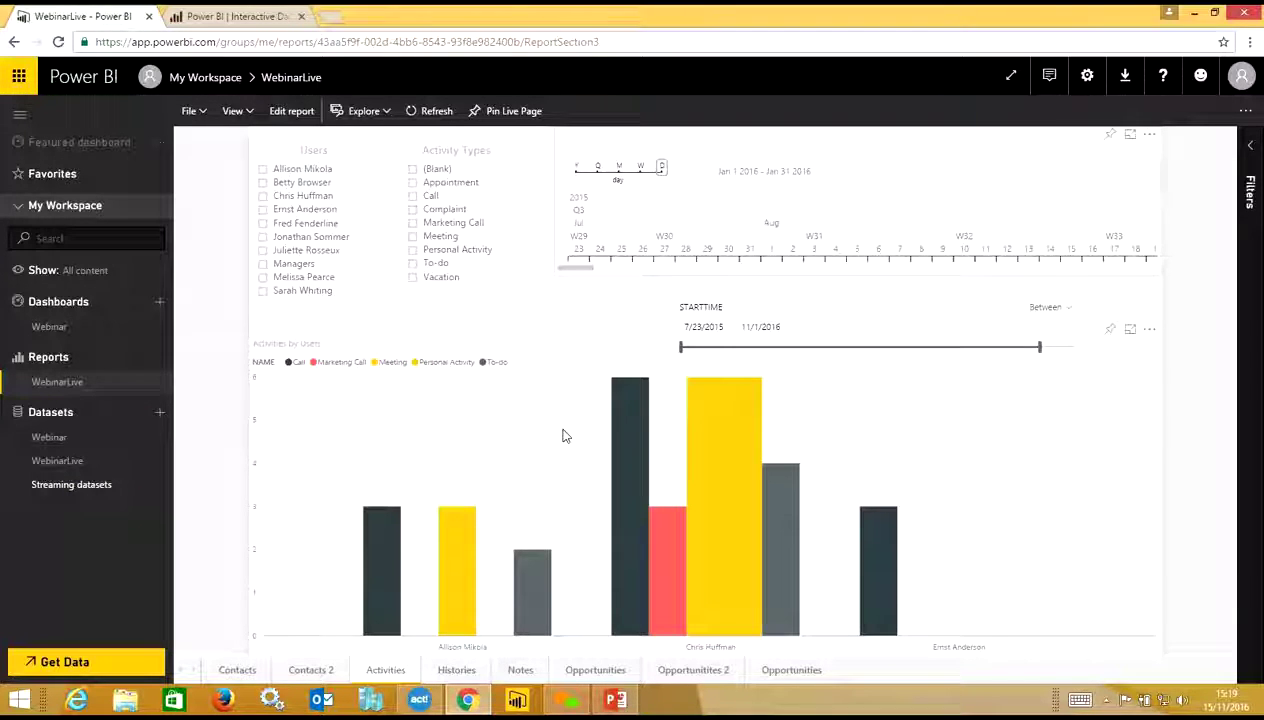
View history counts by type on the Histories page, then bring Act! Premium back.
click(455, 672)
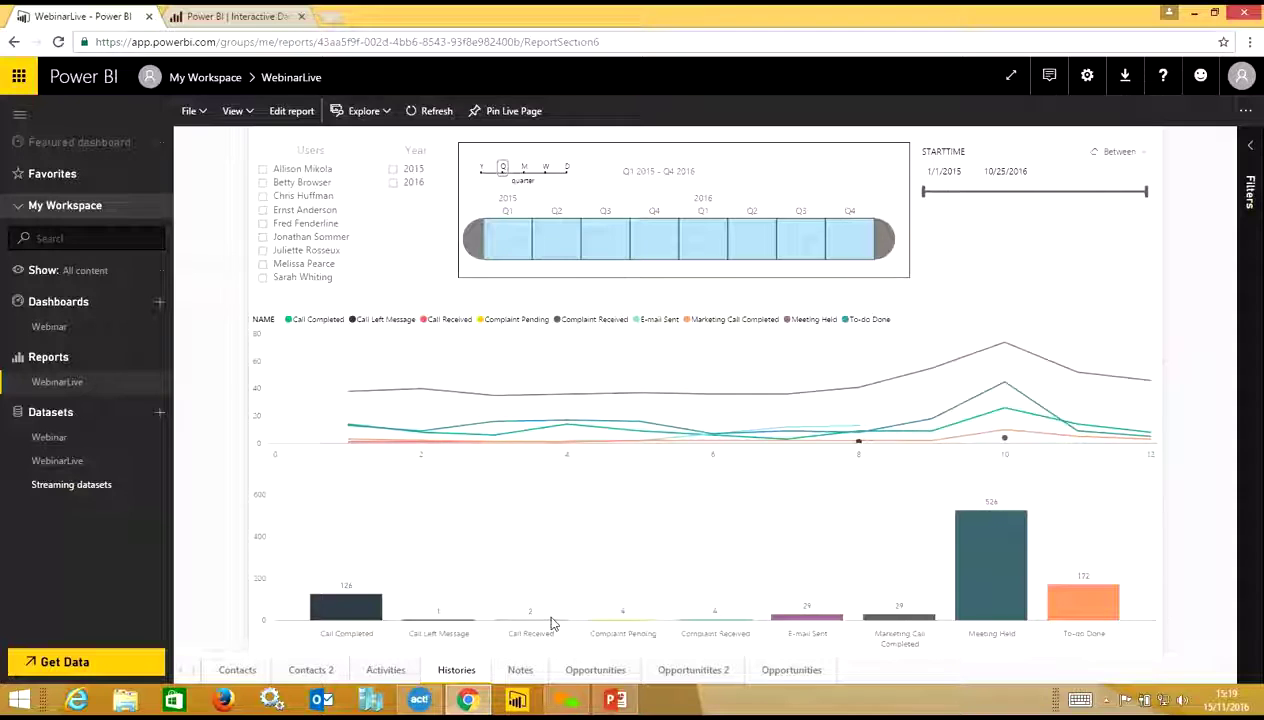
mouse_move(987, 598)
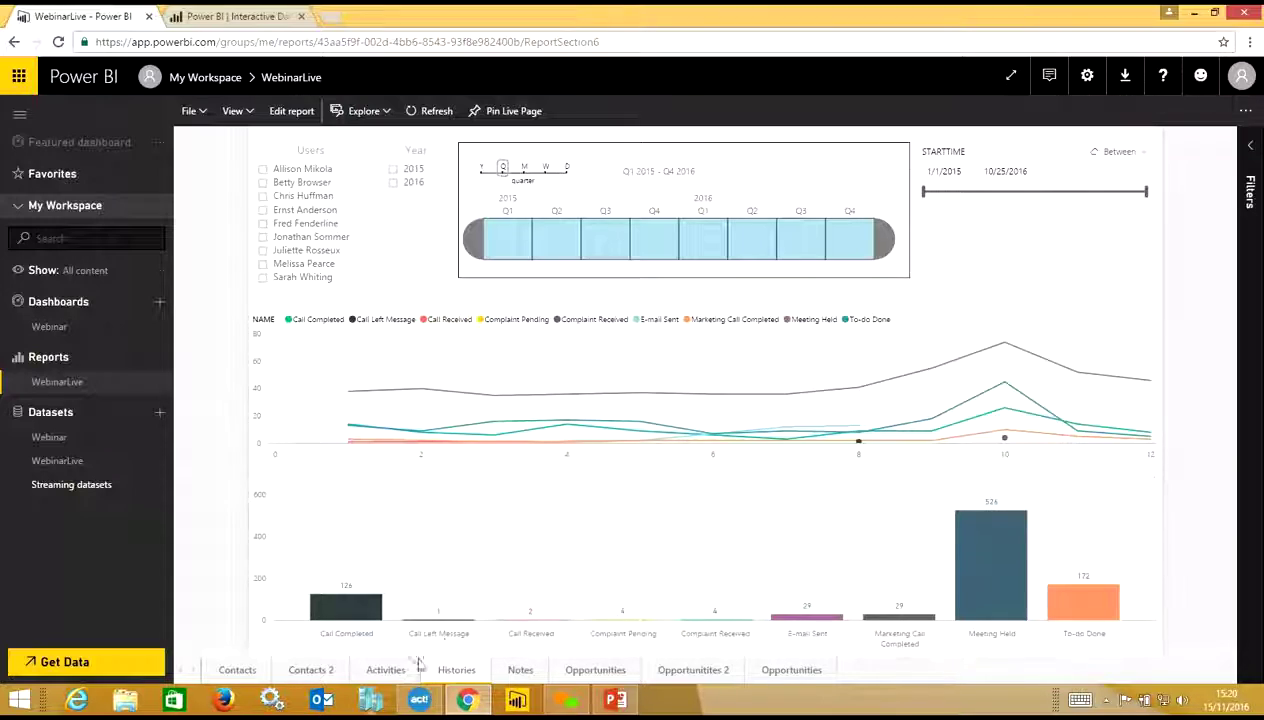
click(420, 700)
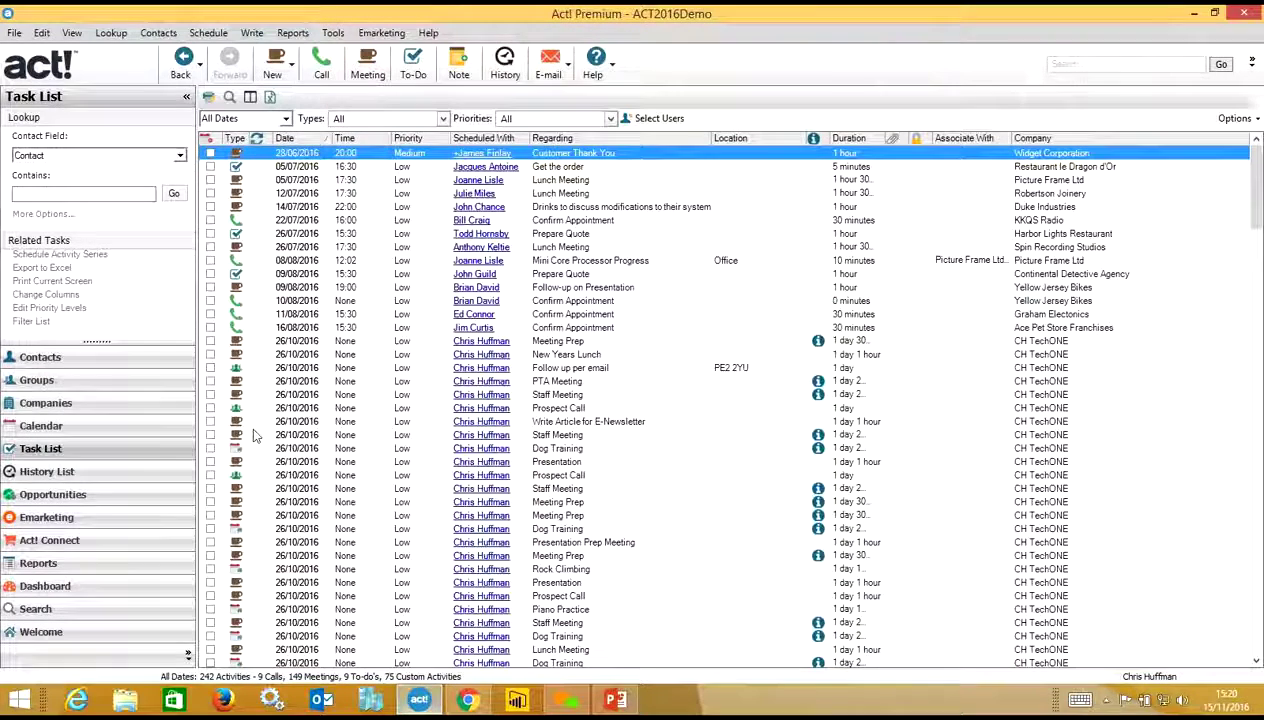
Show Act!'s default dashboard (activities by user, pipeline by stage, top 10 opportunities), then return to Power BI.
click(45, 586)
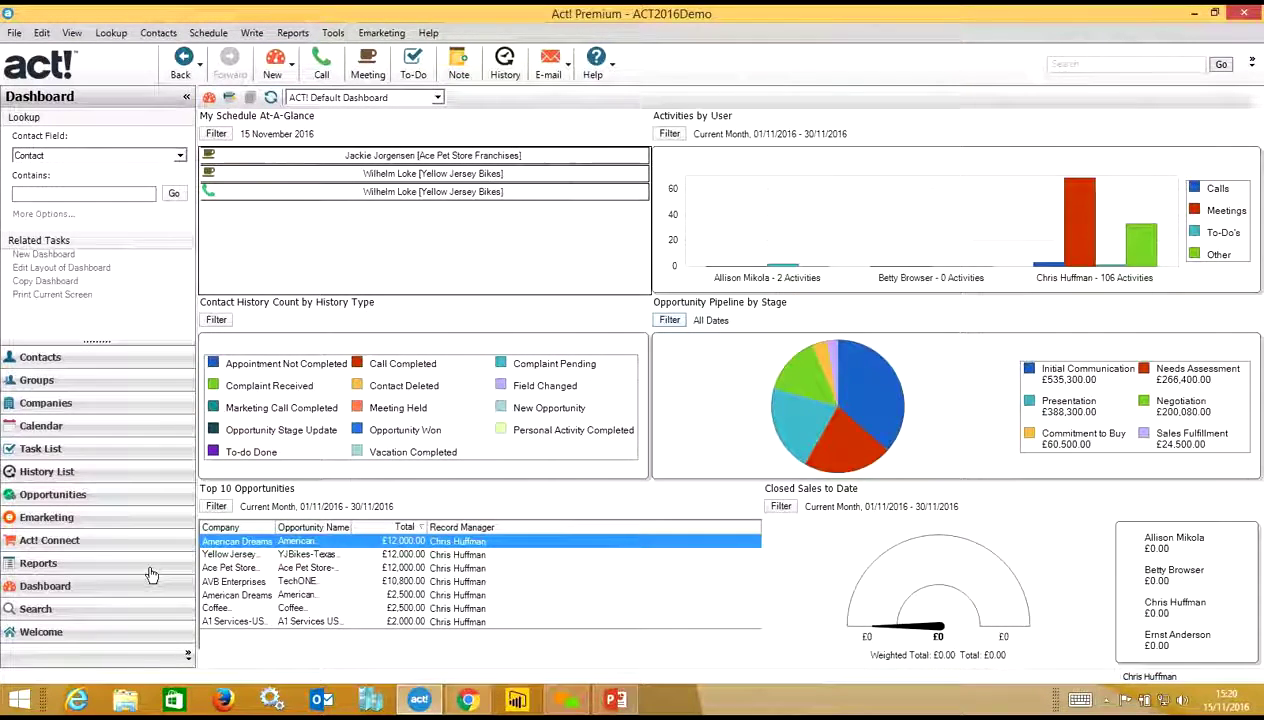
mouse_move(484, 566)
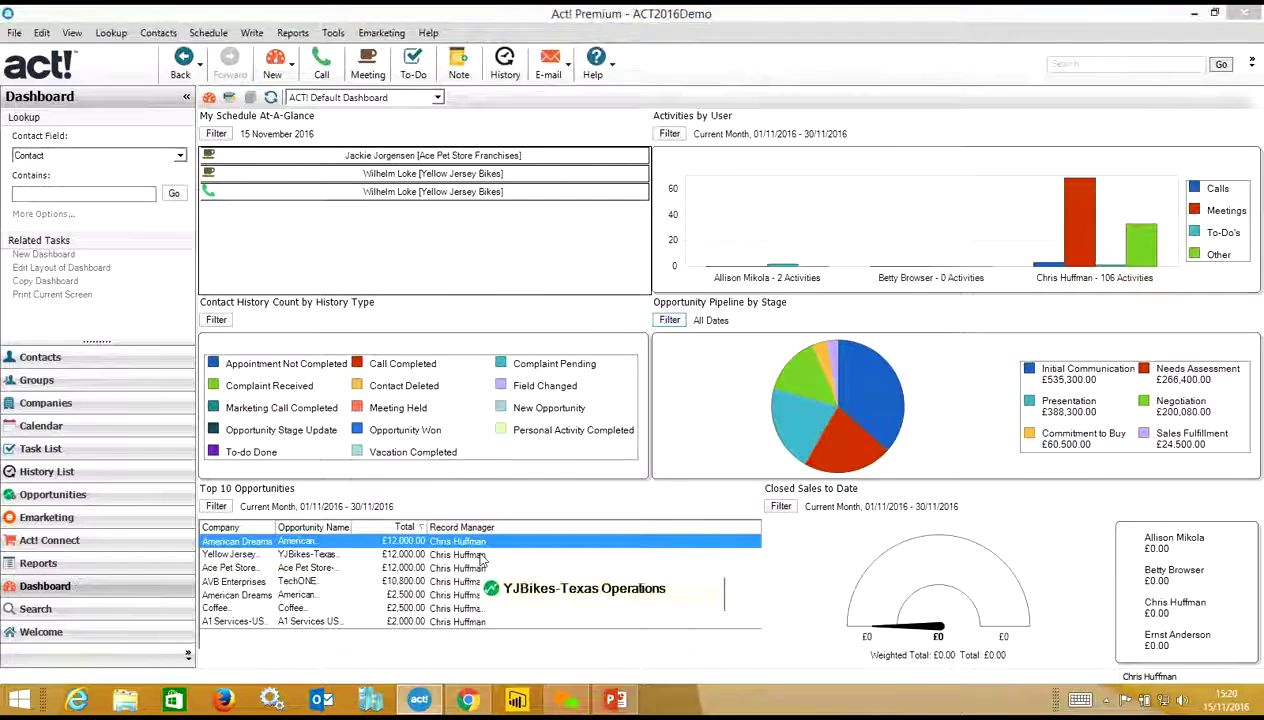
click(467, 698)
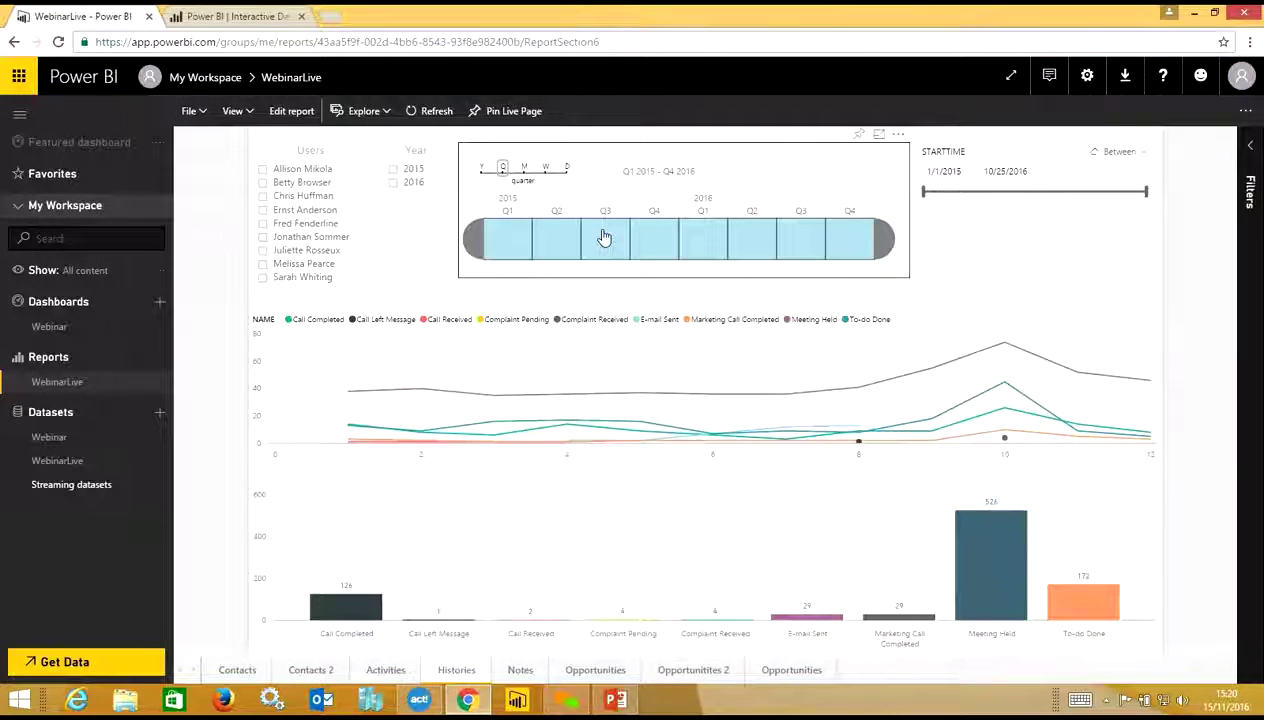
Open the Notes page and set the DISPLAYDATE slicer to 12/1/2014 through 8/13/2015.
click(519, 671)
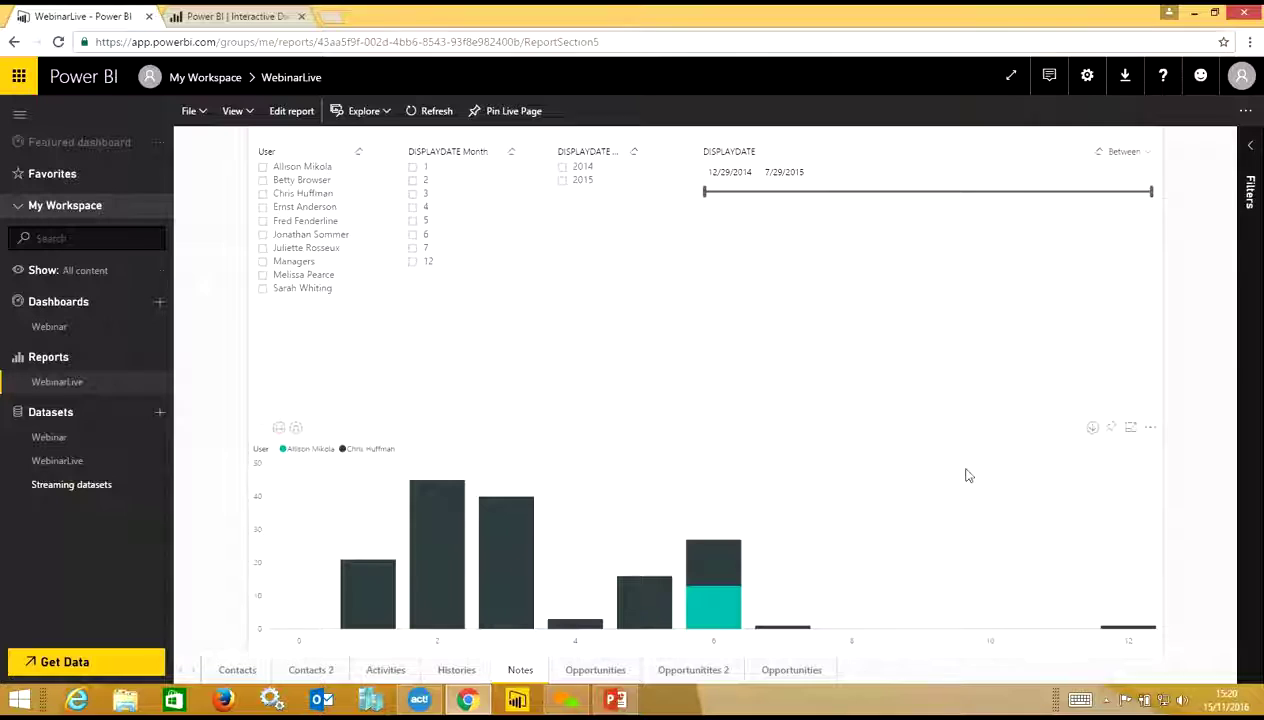
click(715, 172)
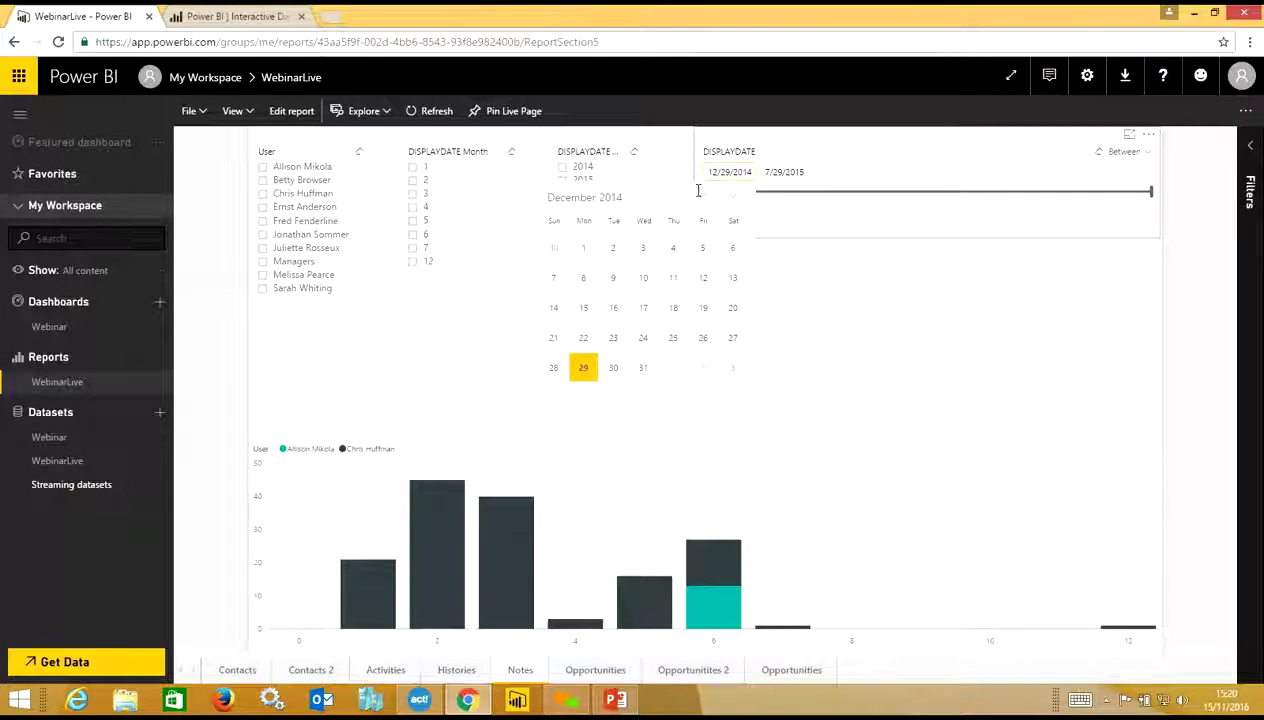
click(594, 250)
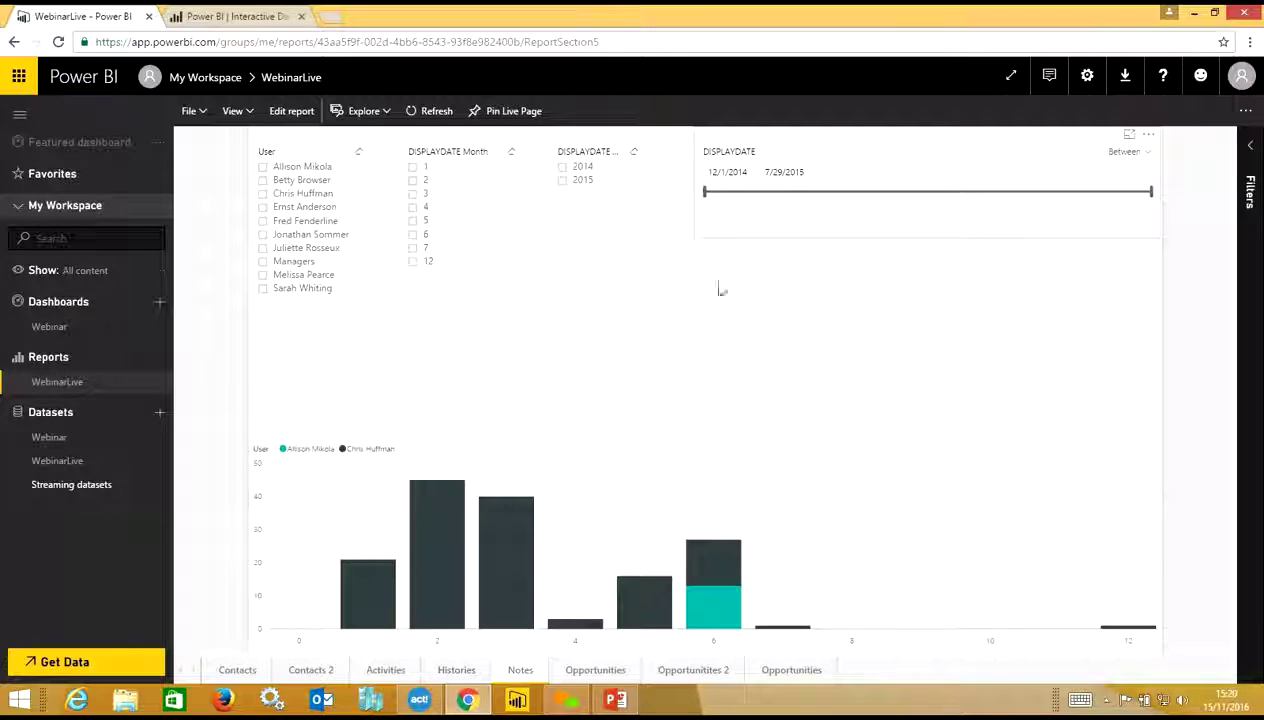
click(806, 173)
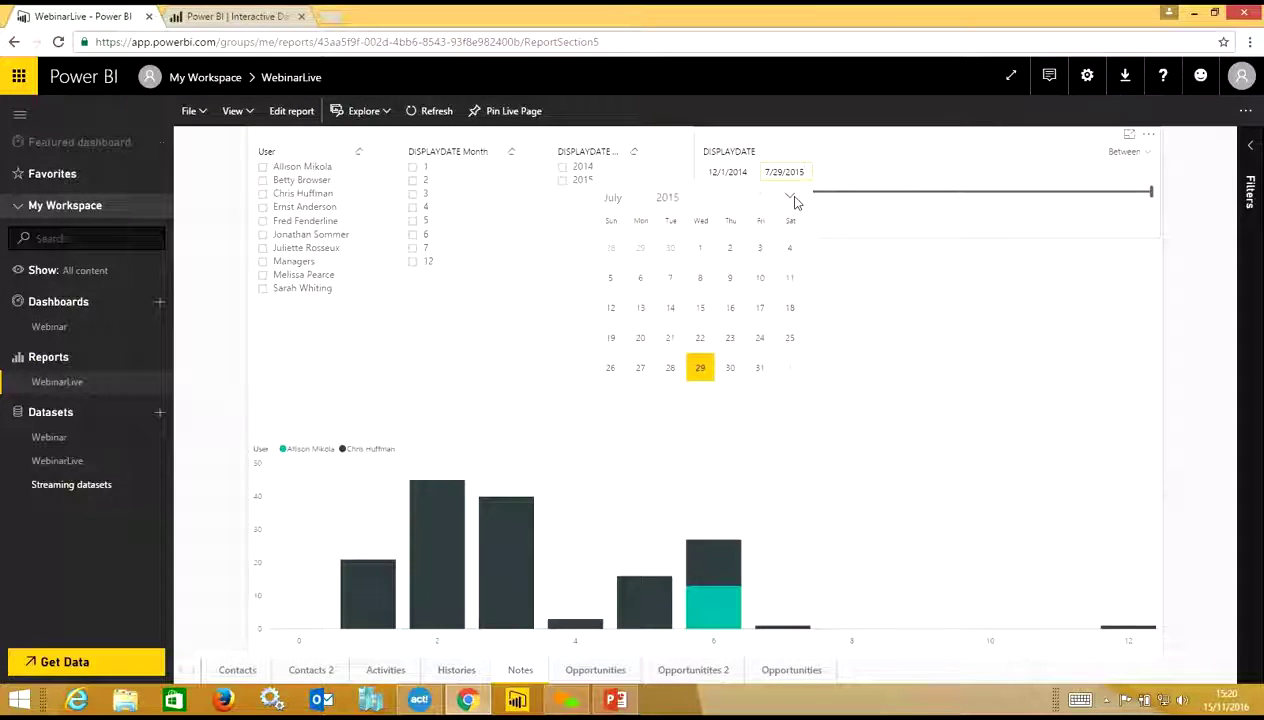
click(792, 198)
click(727, 318)
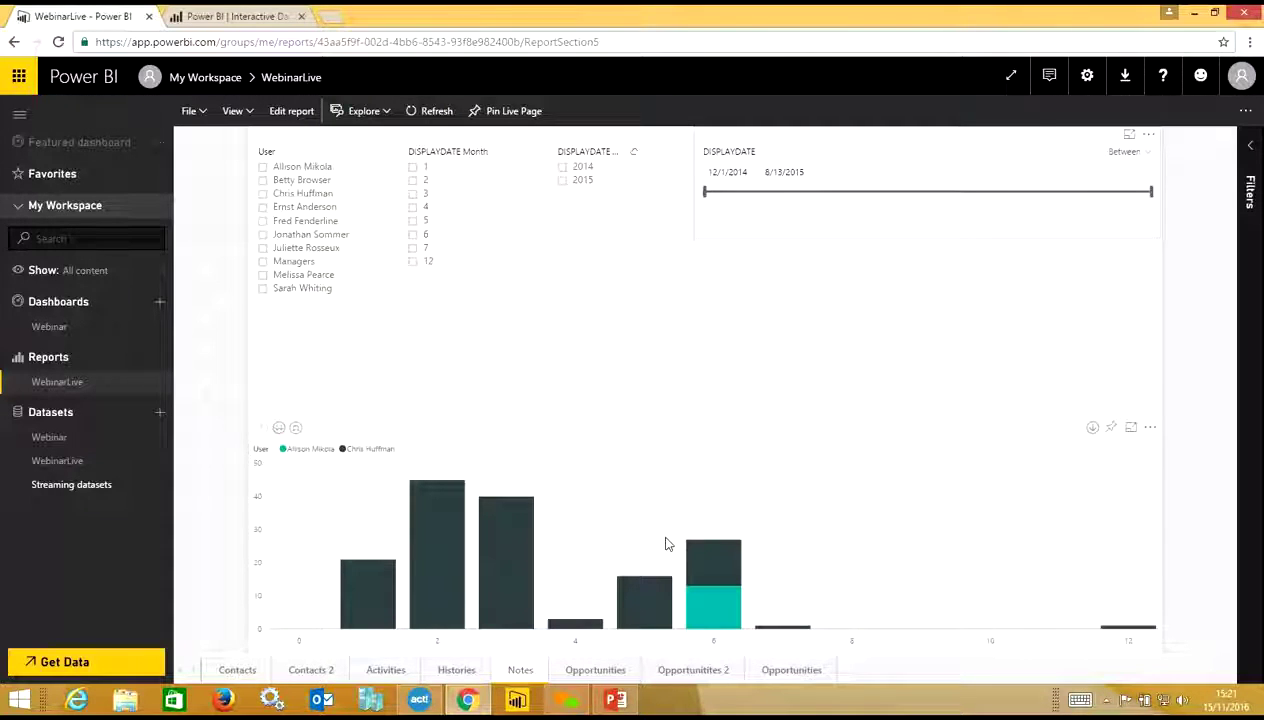
Revisit the Opportunities page and its Closed - Won tile, then open the Webinar dashboard.
click(600, 670)
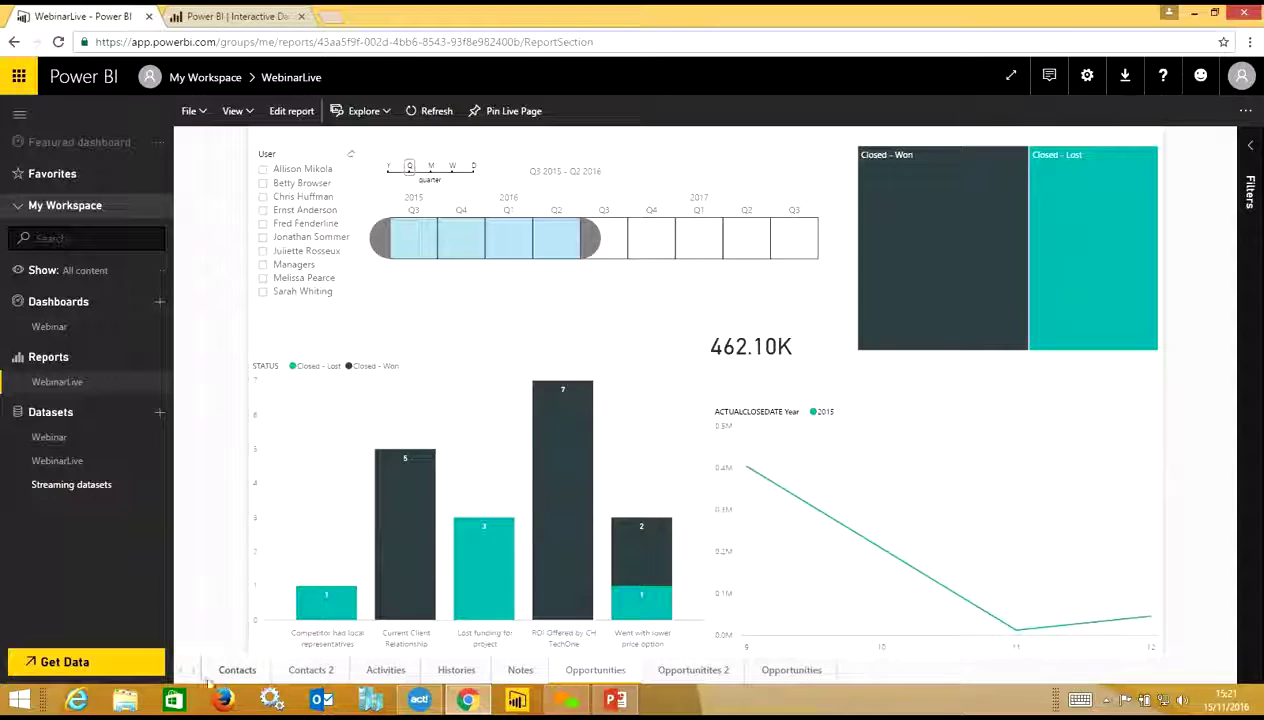
mouse_move(1020, 332)
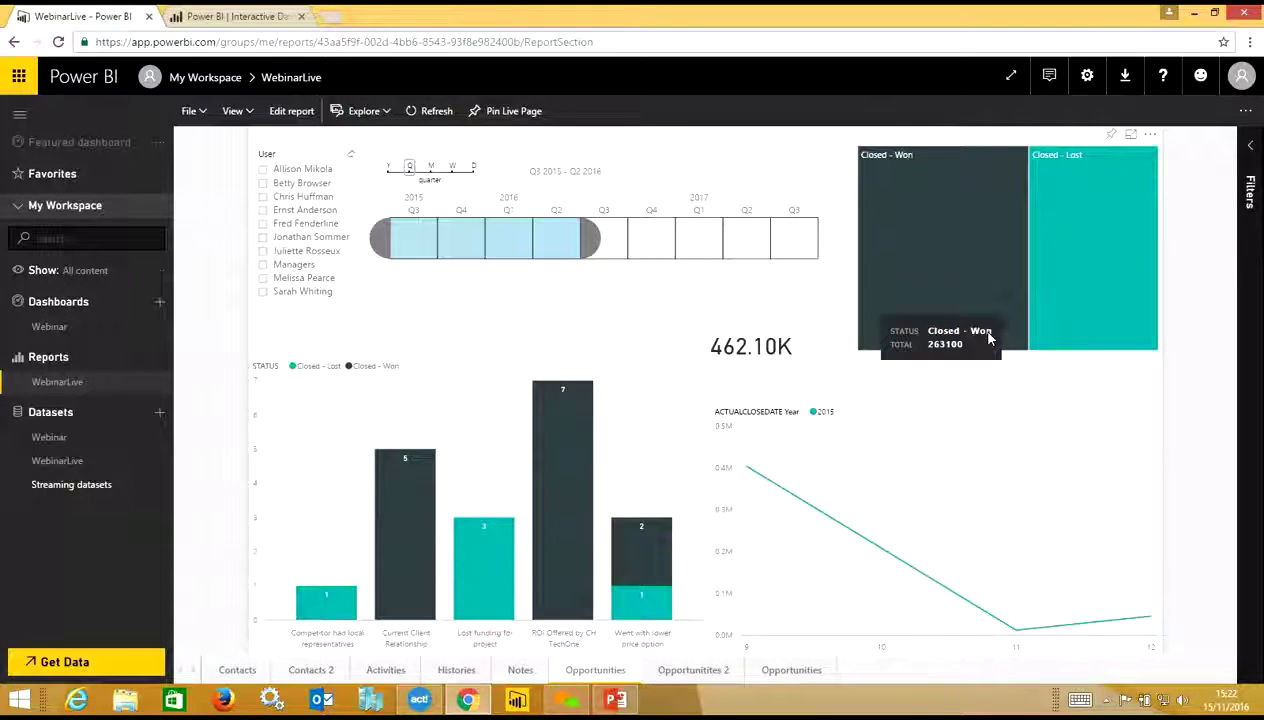
click(100, 332)
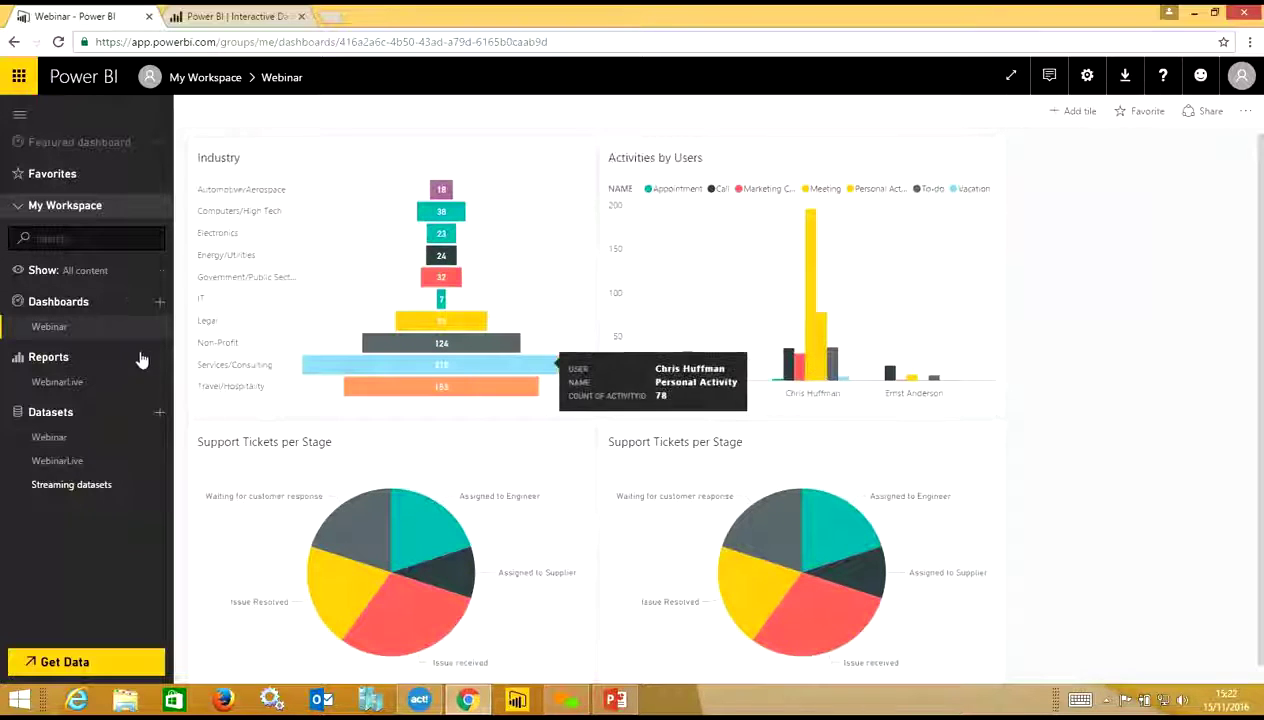
Reopen the WebinarLive report at its Opportunities 2 page.
click(115, 390)
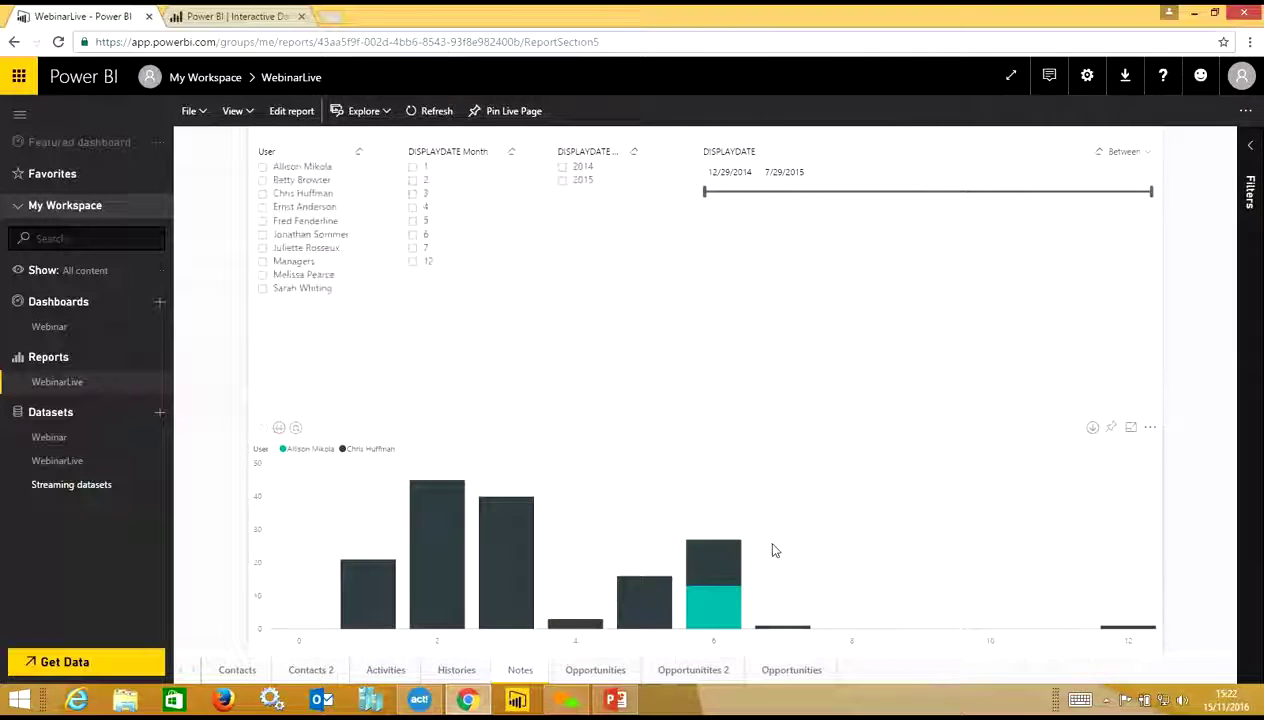
click(706, 670)
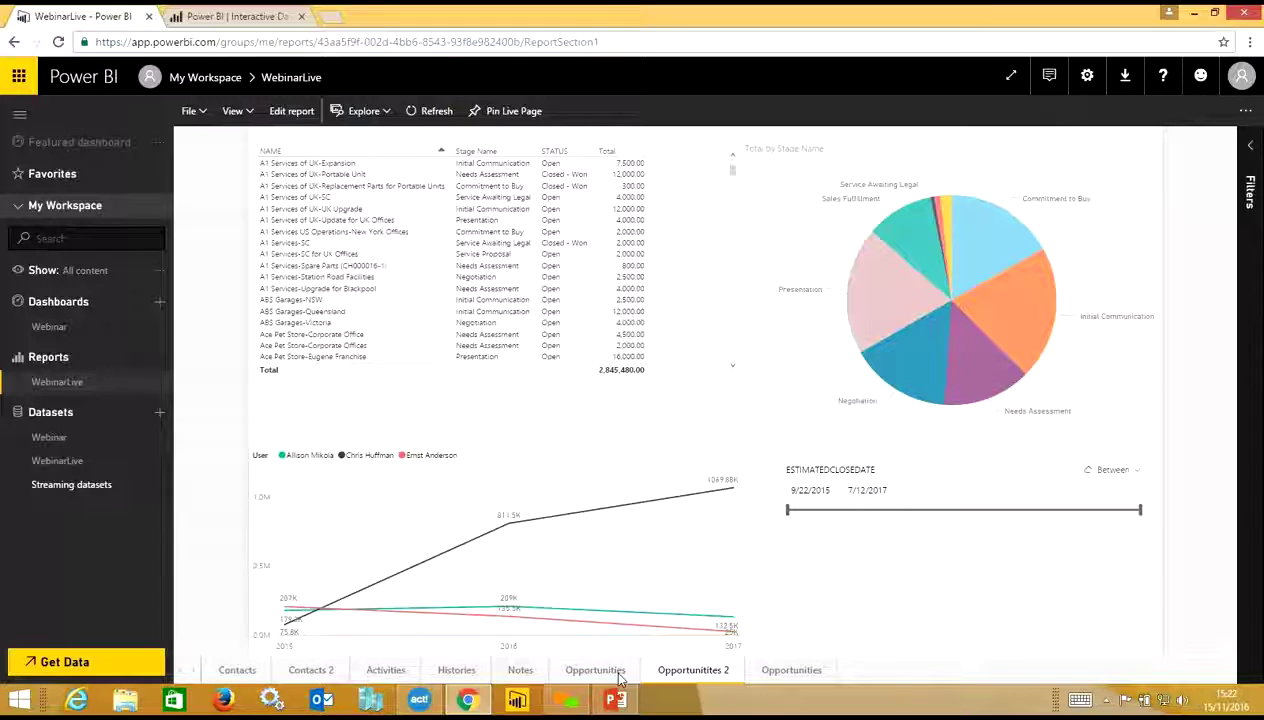
click(437, 704)
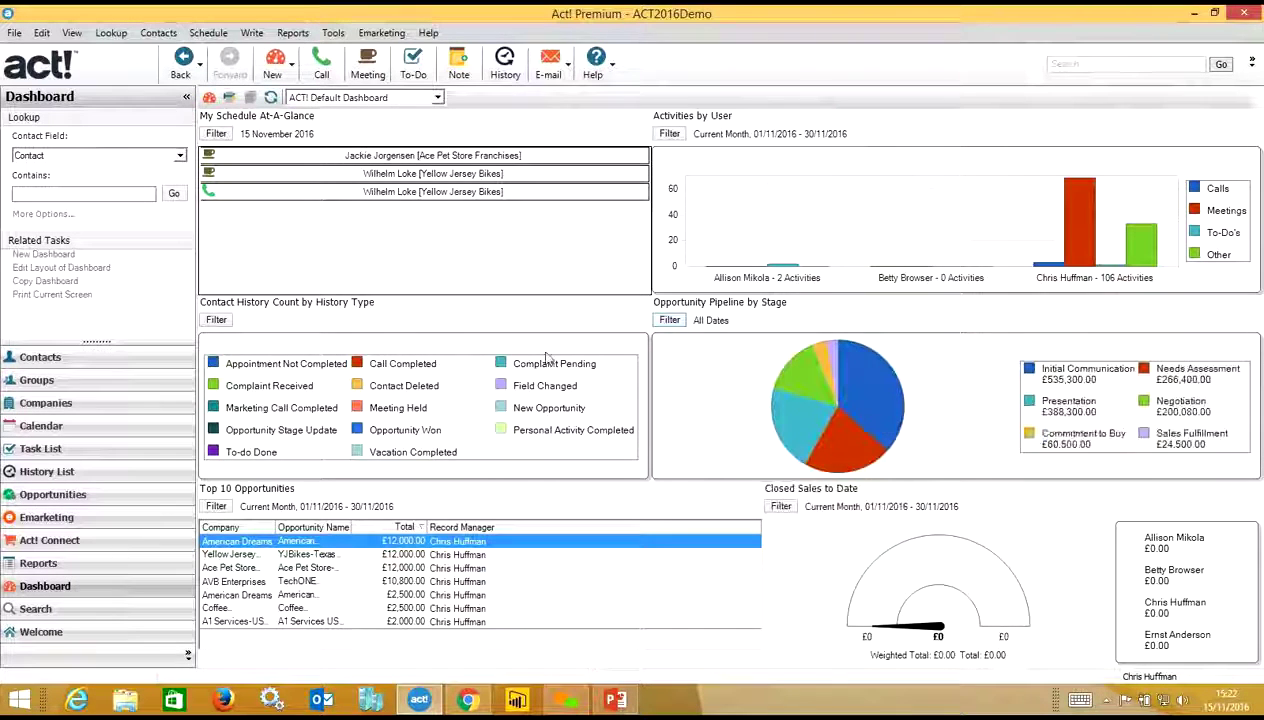
Choose ACT! Opportunities Dashboard from Act!'s dashboard list.
click(437, 98)
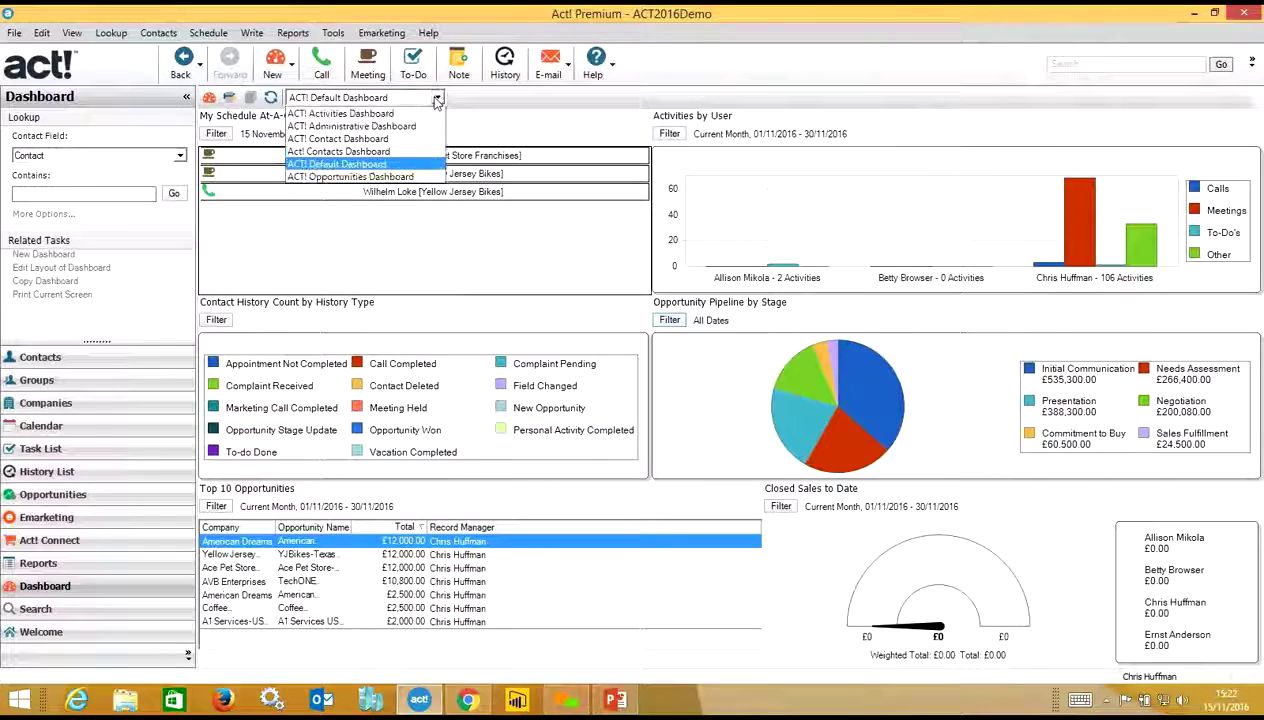
click(366, 156)
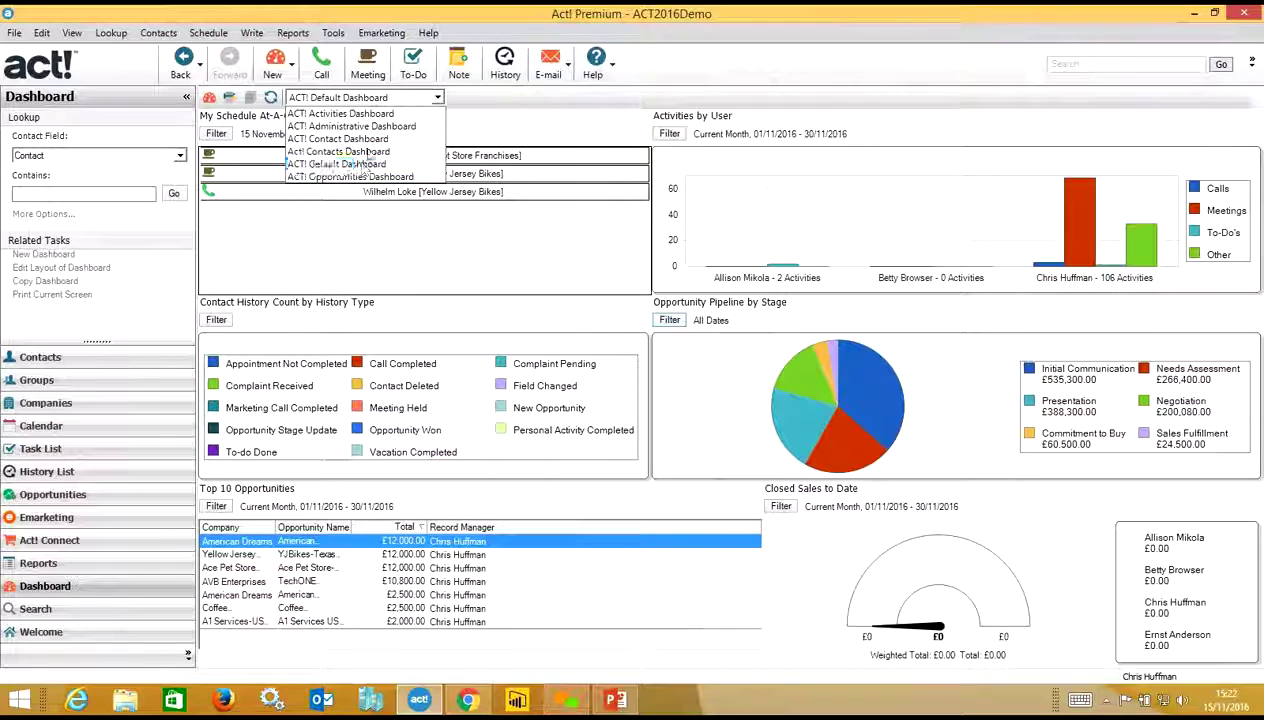
click(358, 176)
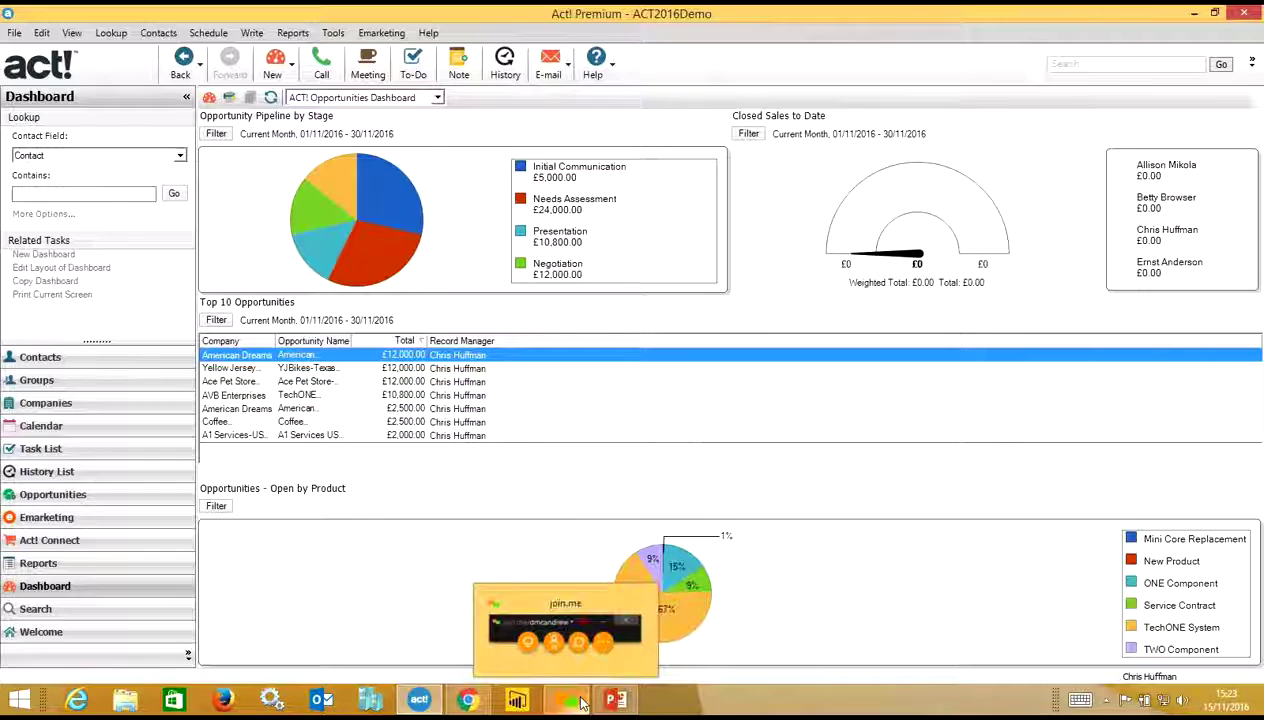
Back in Power BI, cross-filter Opportunities 2 to the Presentation pie slice, totalling 558,600.00.
mouse_move(467, 700)
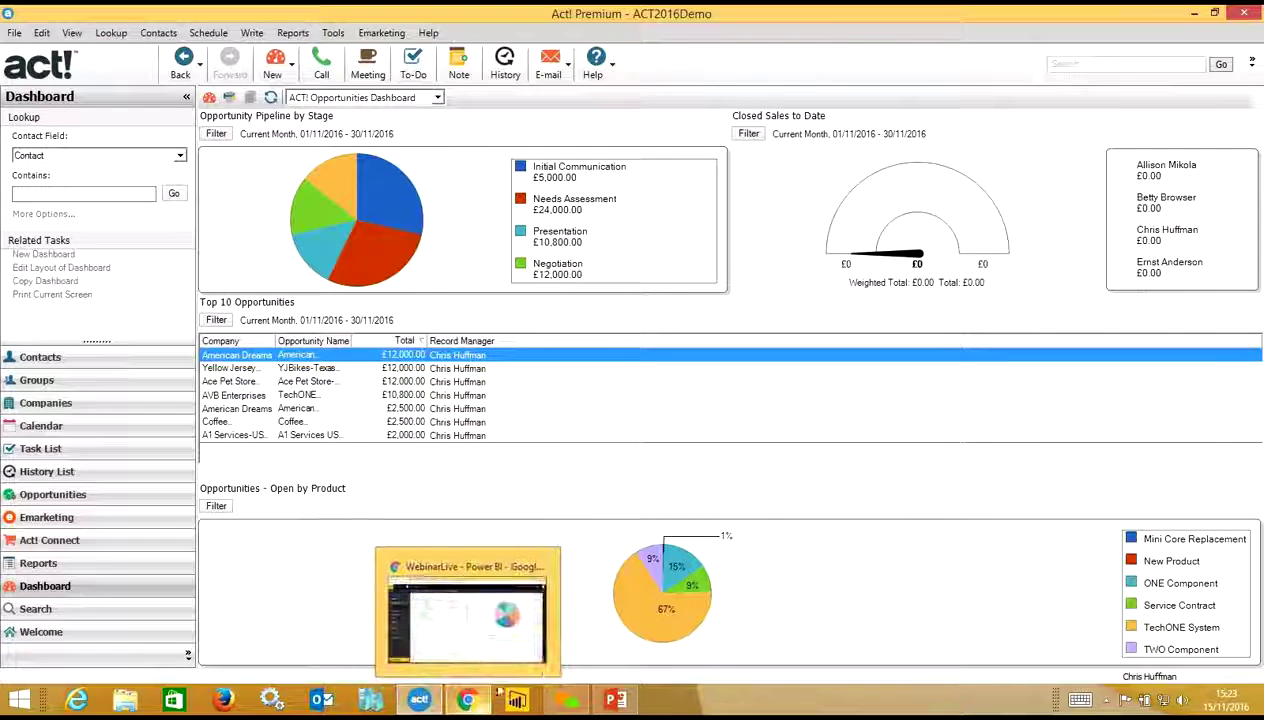
click(518, 618)
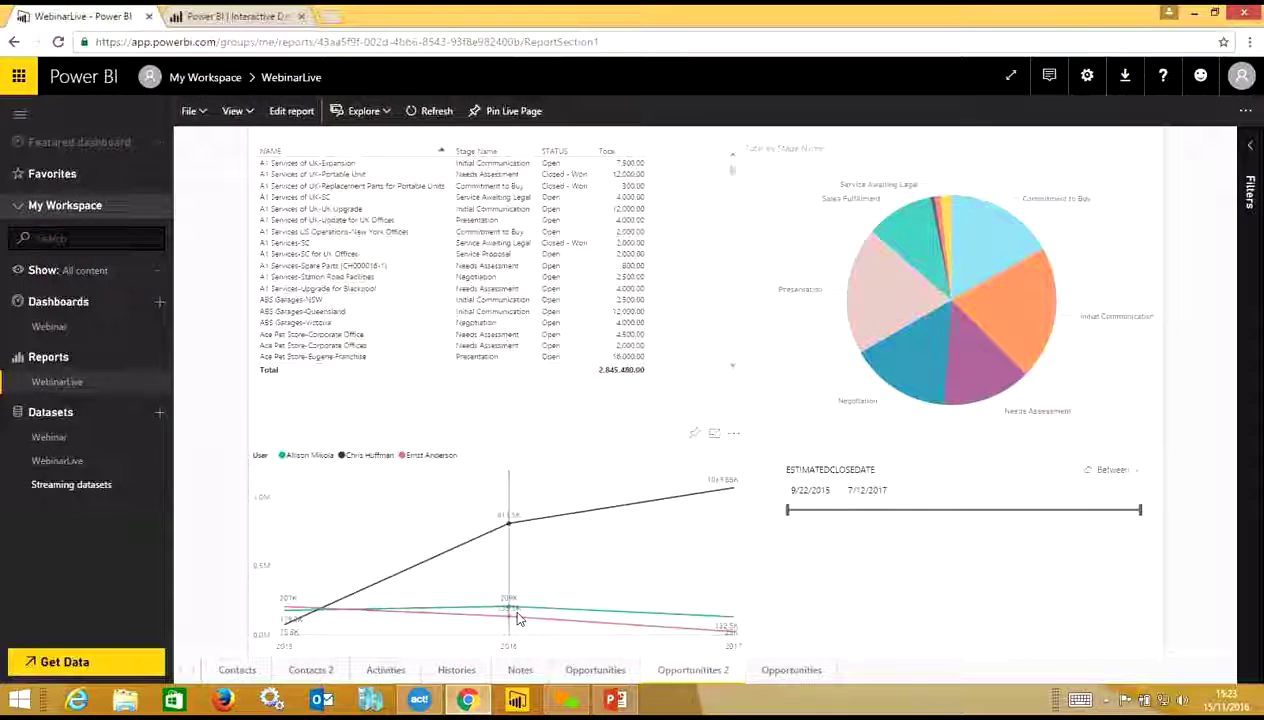
click(890, 313)
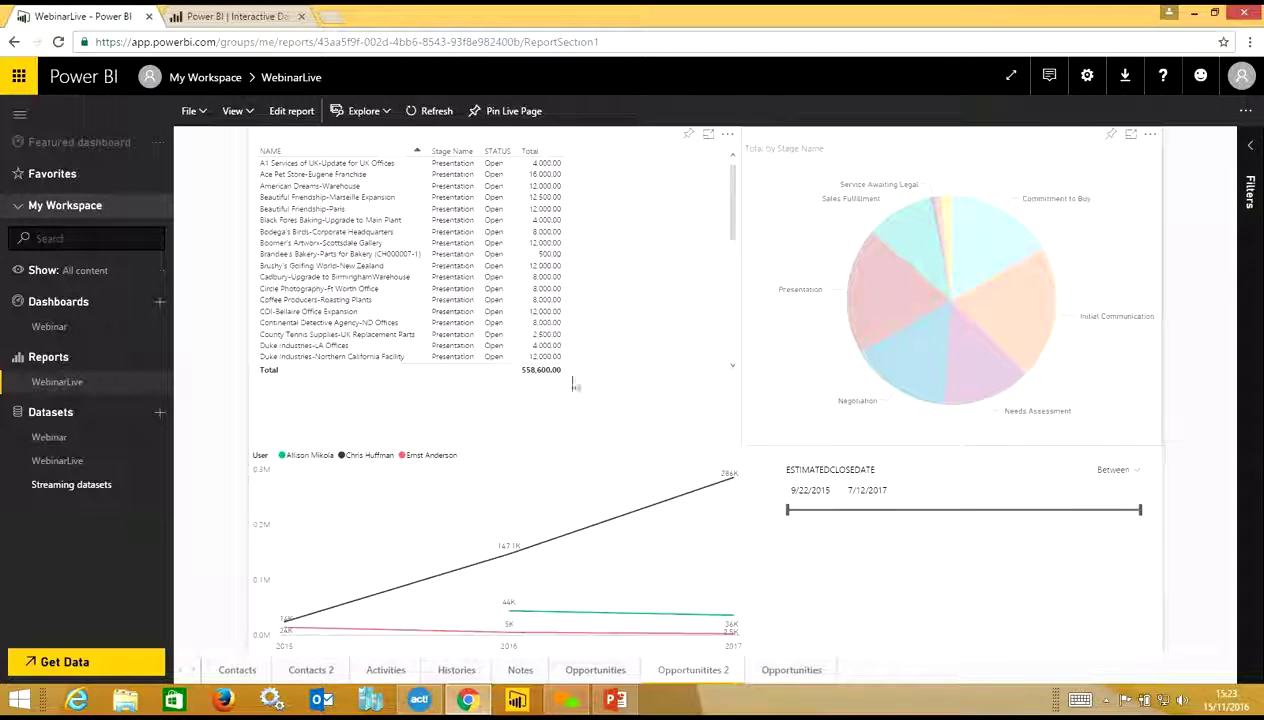
mouse_move(672, 528)
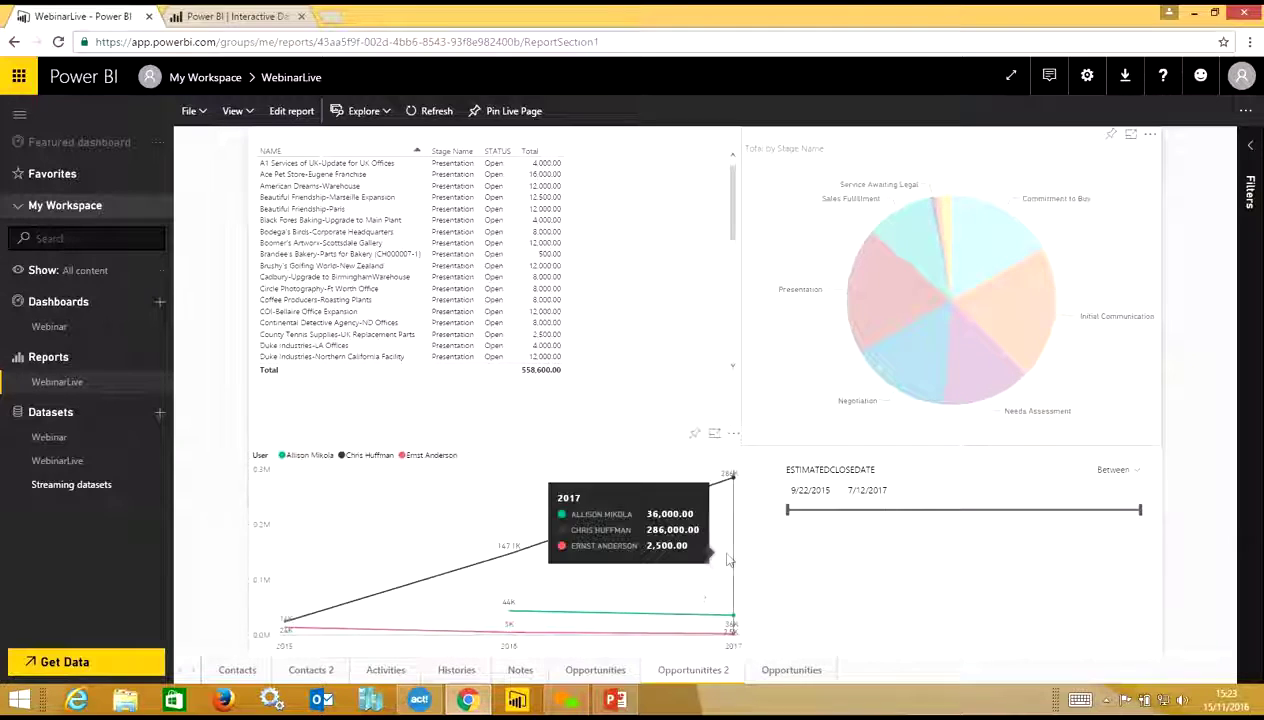
mouse_move(525, 577)
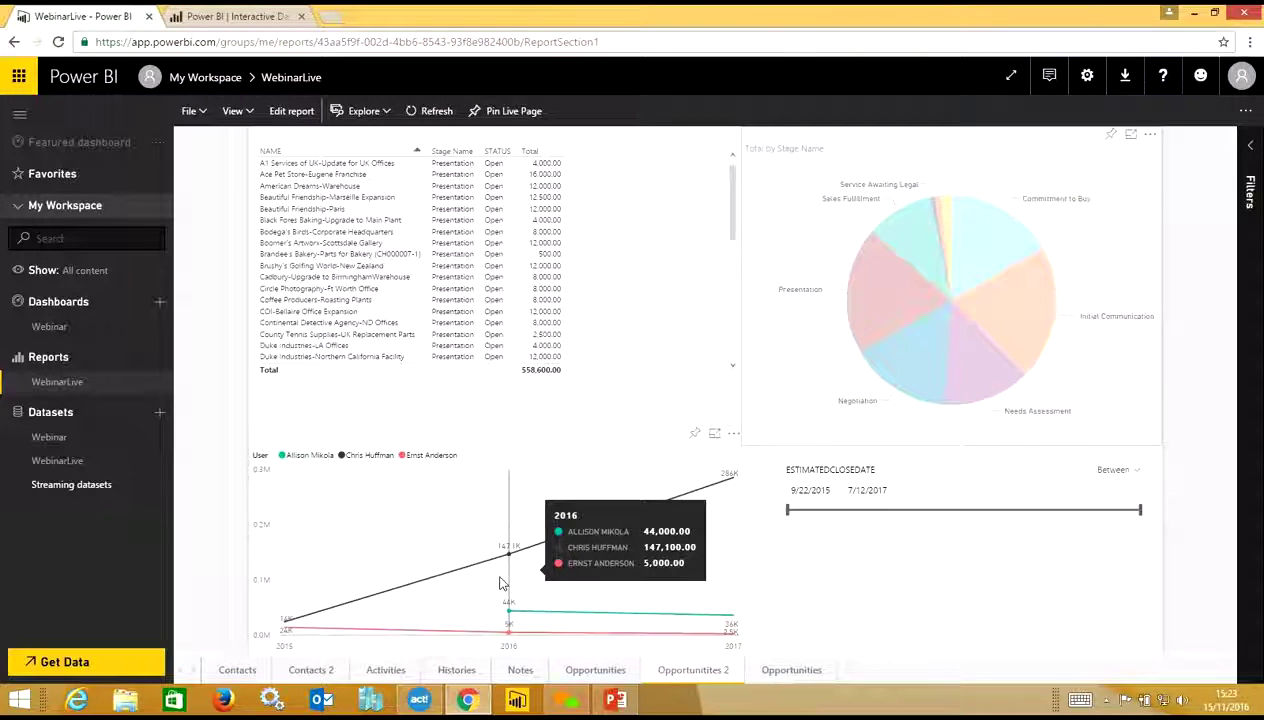
mouse_move(388, 594)
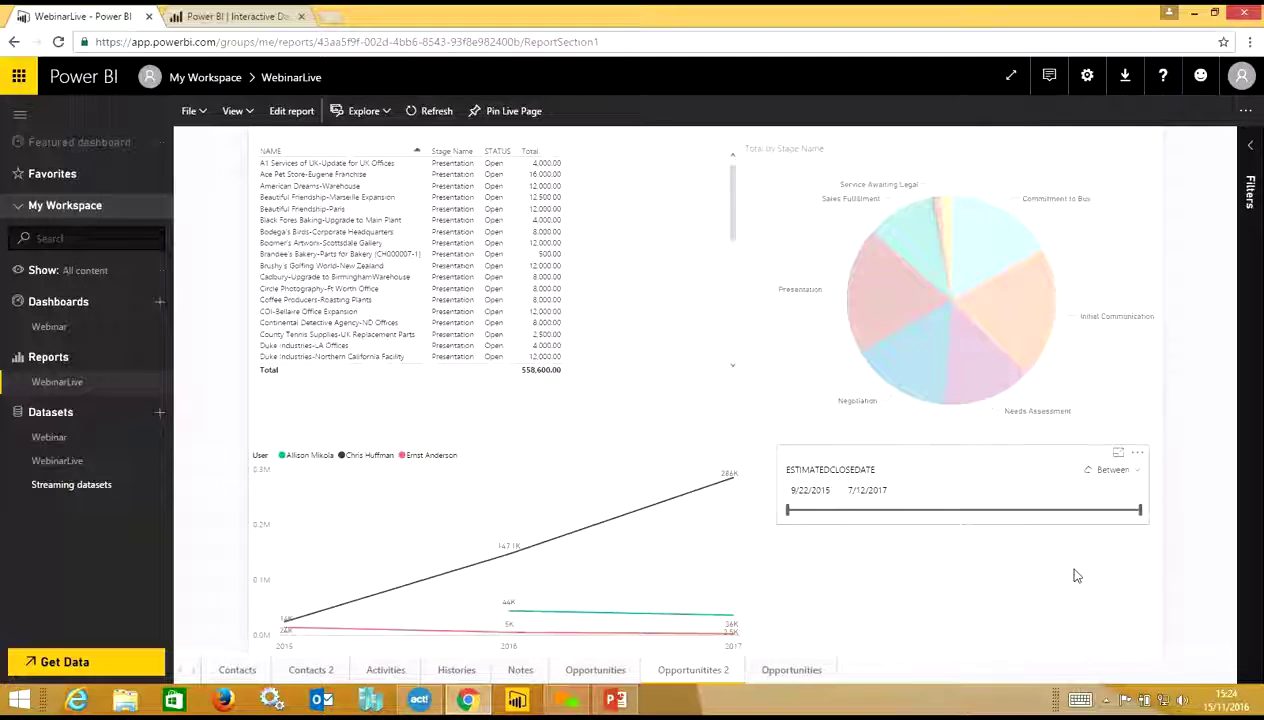
Open the Support Tickets per Stage page, then switch back to Act! Premium.
click(769, 677)
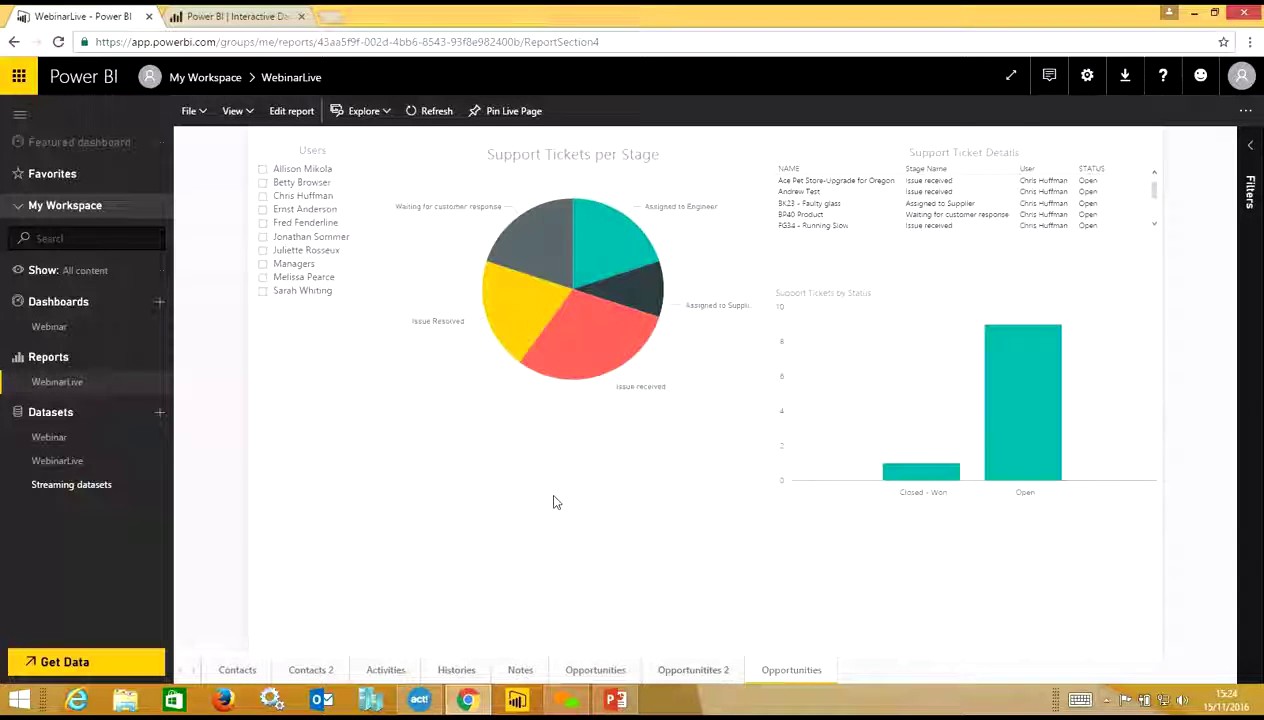
click(419, 700)
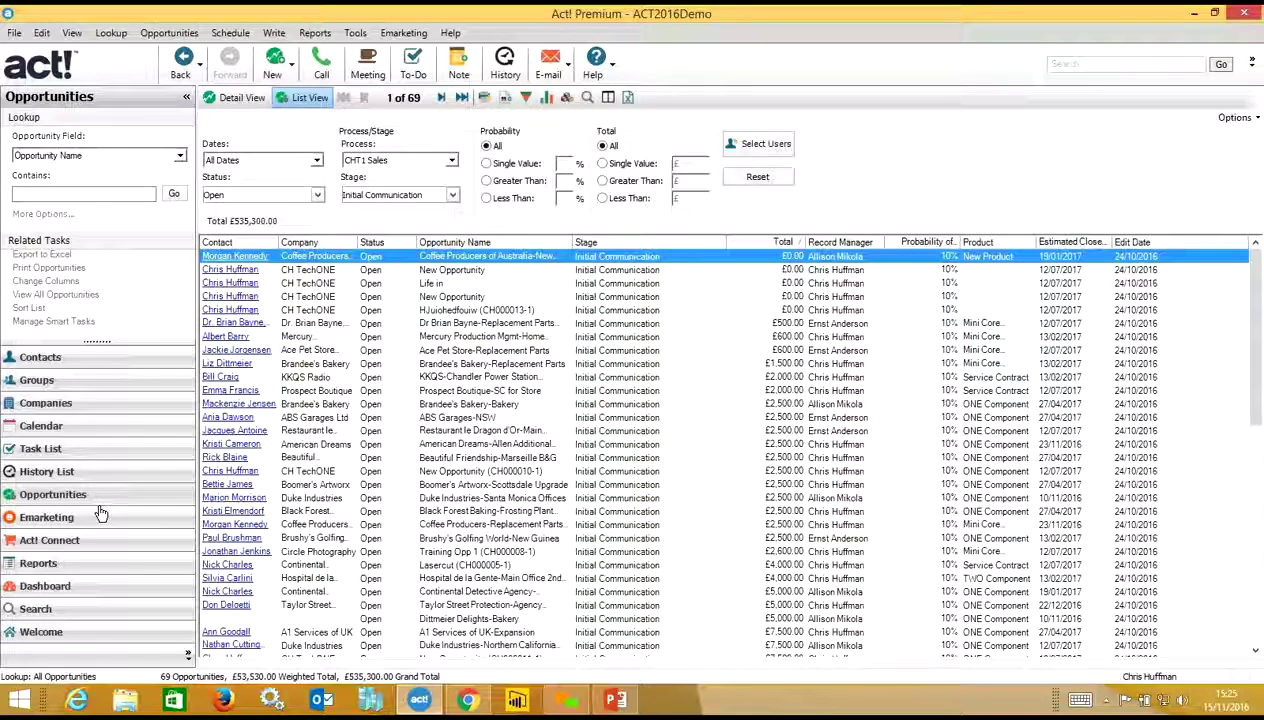
Open the detail record of opportunity 6, the £500 Mini Core Replacement deal, and inspect its stages.
click(118, 495)
click(421, 329)
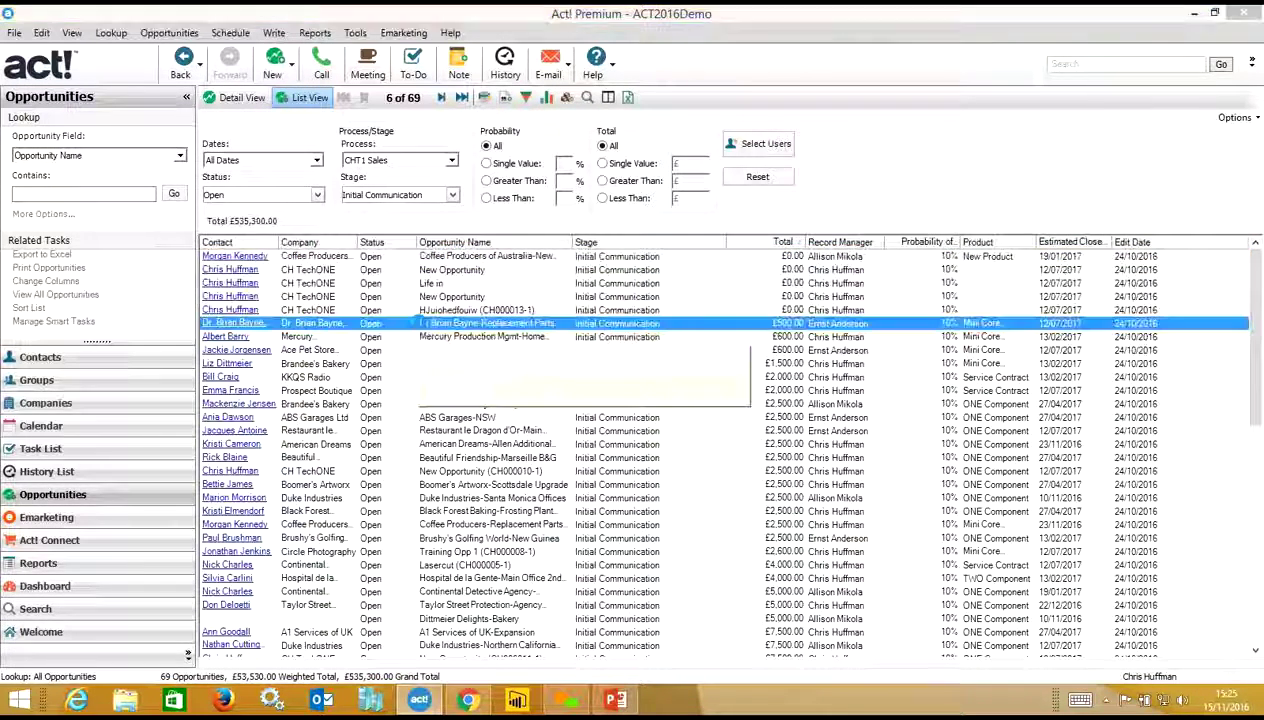
double_click(421, 329)
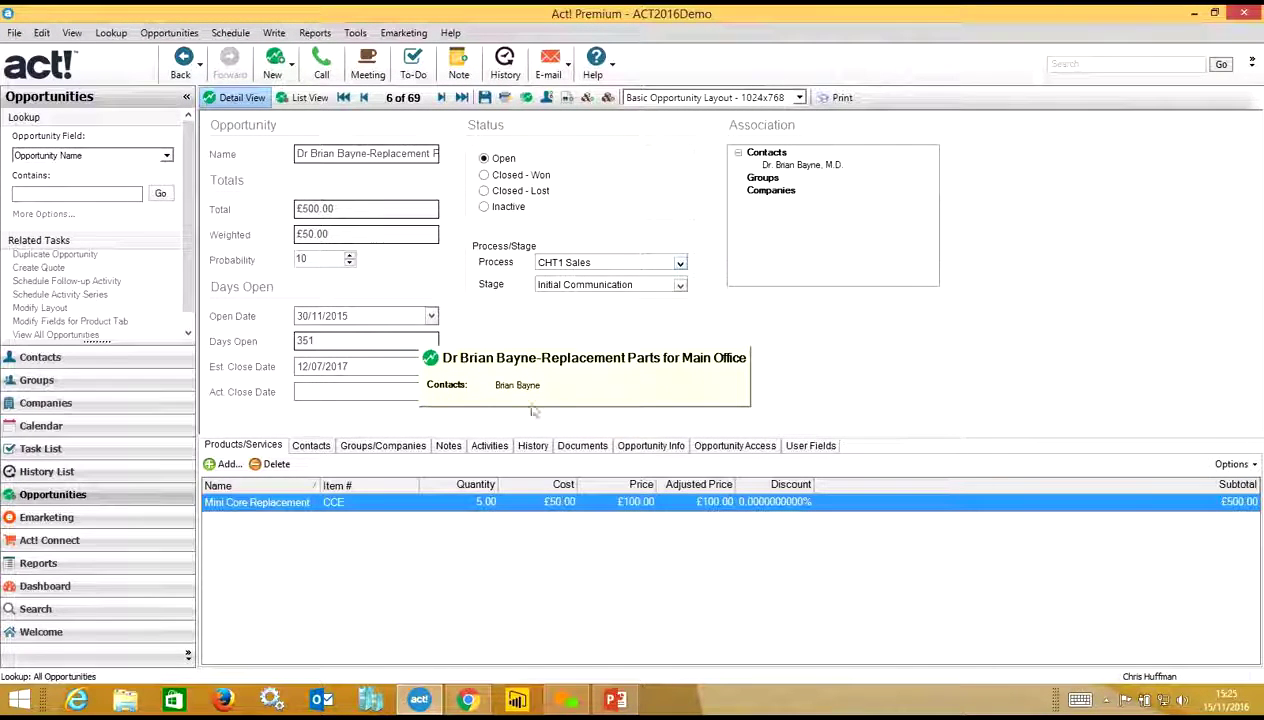
click(680, 286)
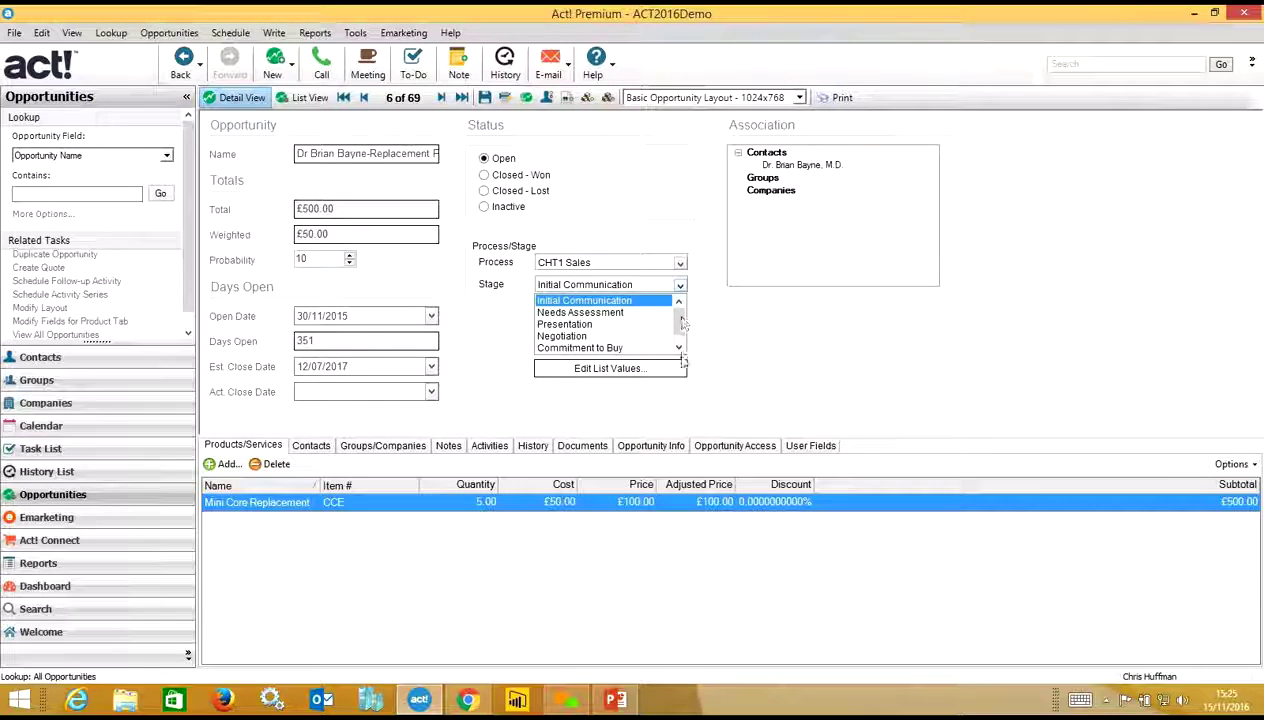
drag(680, 323, 680, 308)
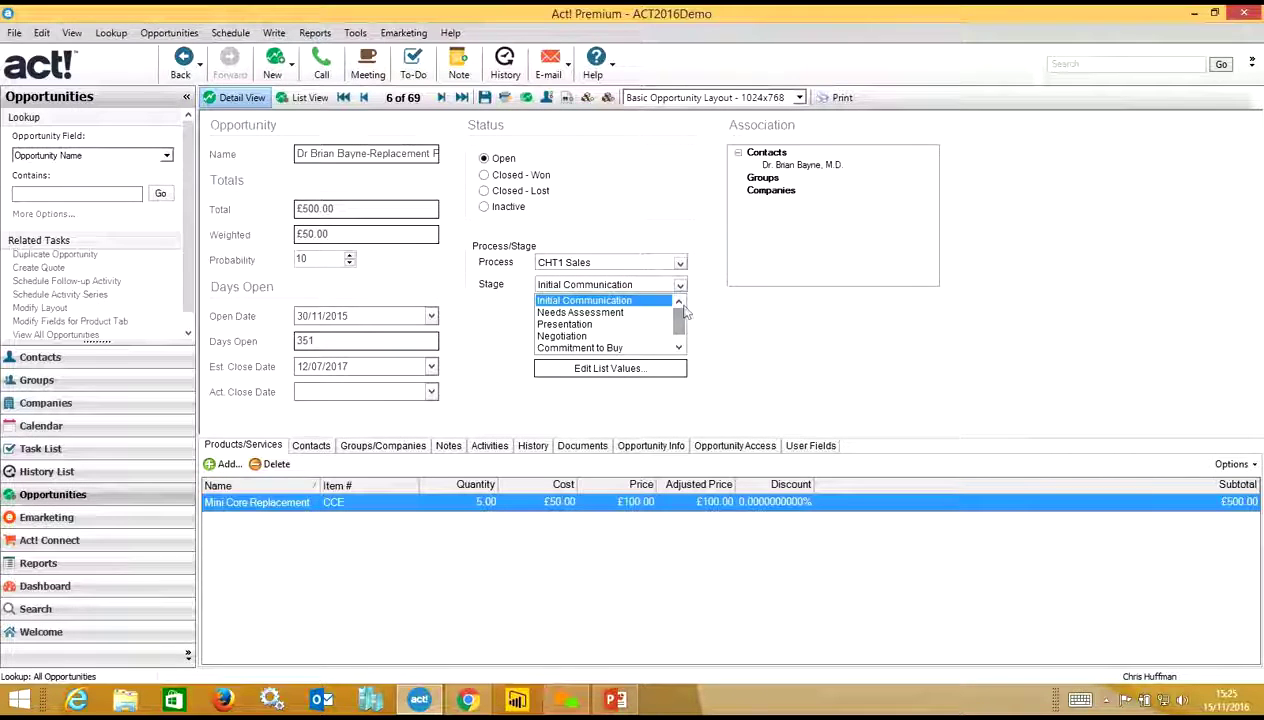
click(700, 296)
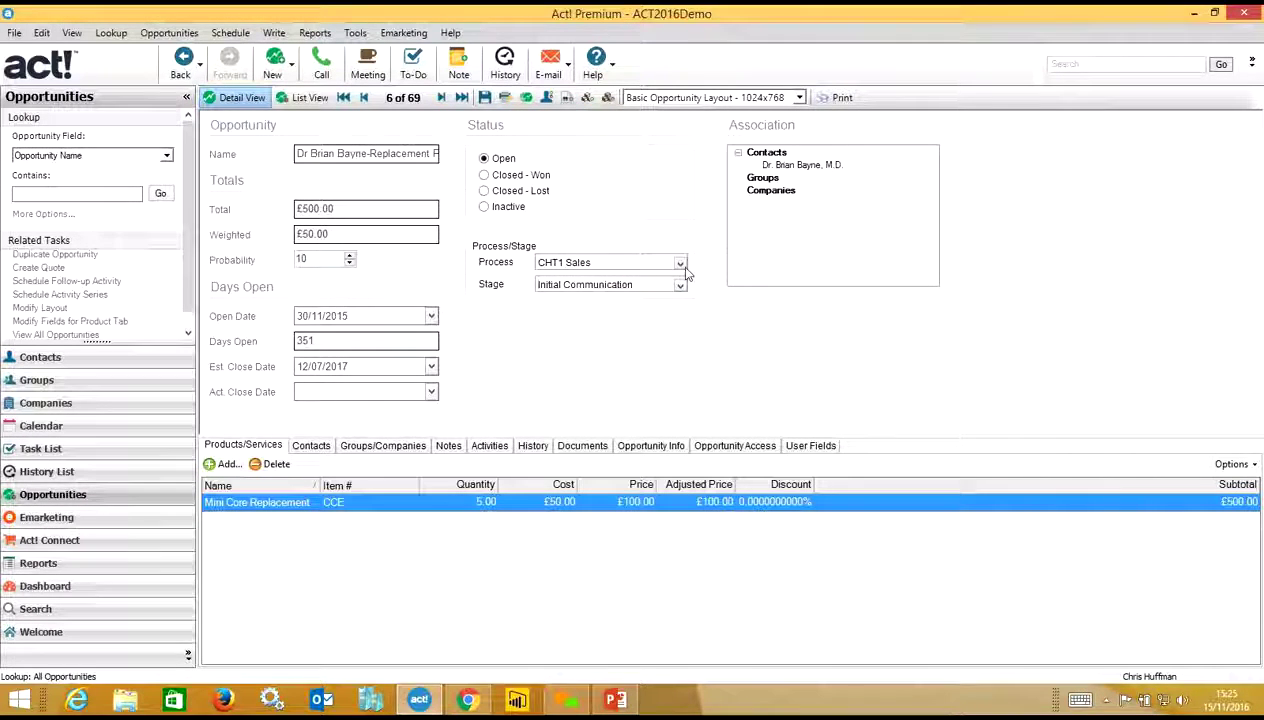
Move the opportunity into the Support process.
click(680, 264)
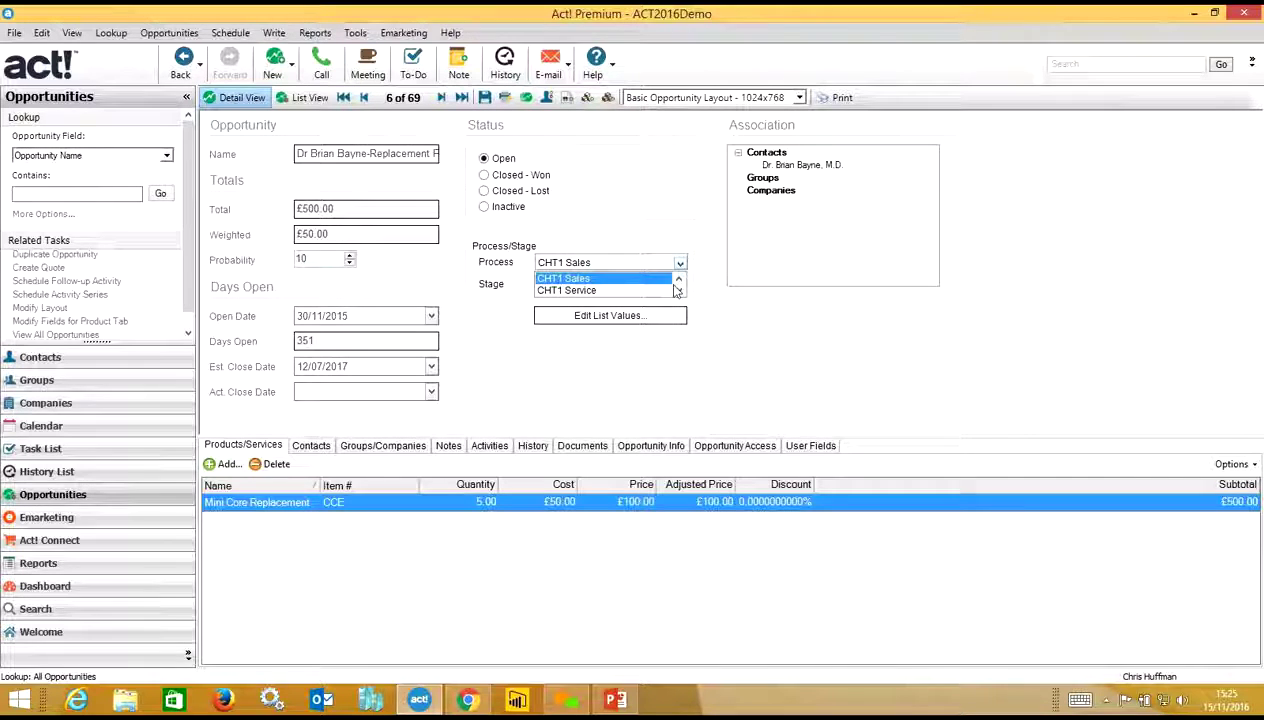
click(679, 290)
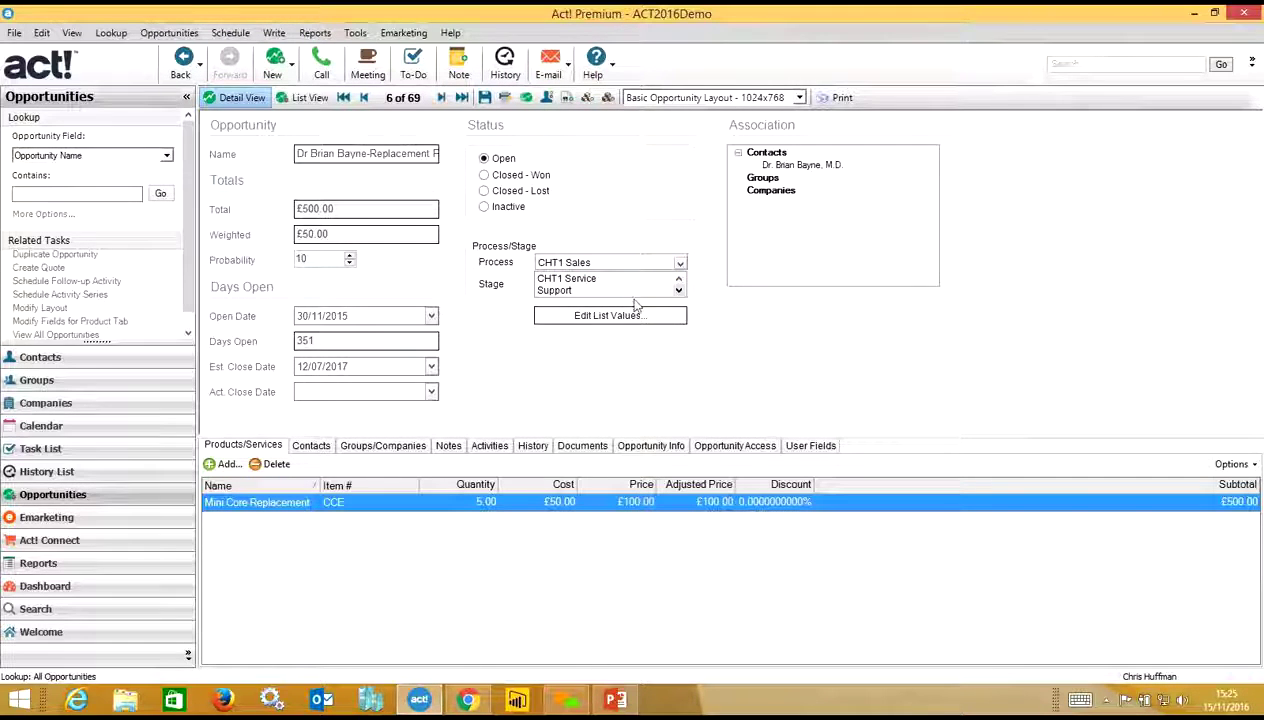
click(630, 290)
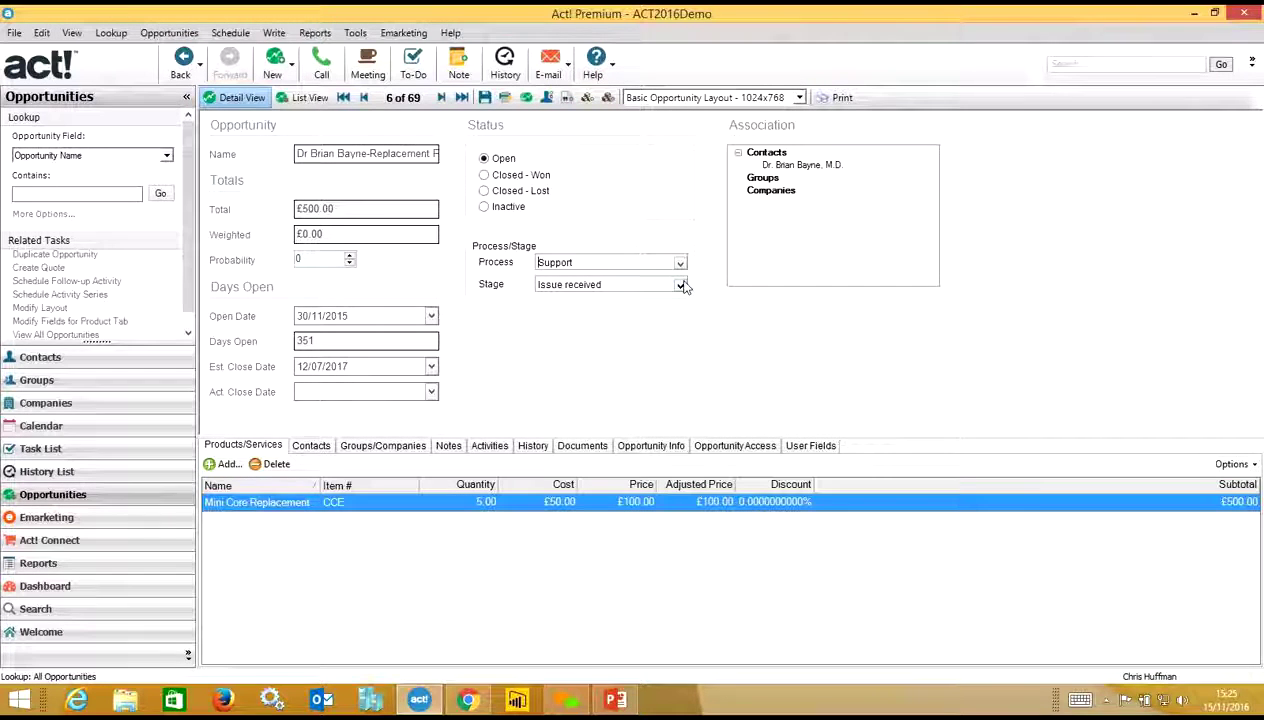
Review the Support stages down to Issue Resolved, then return to Power BI.
click(681, 285)
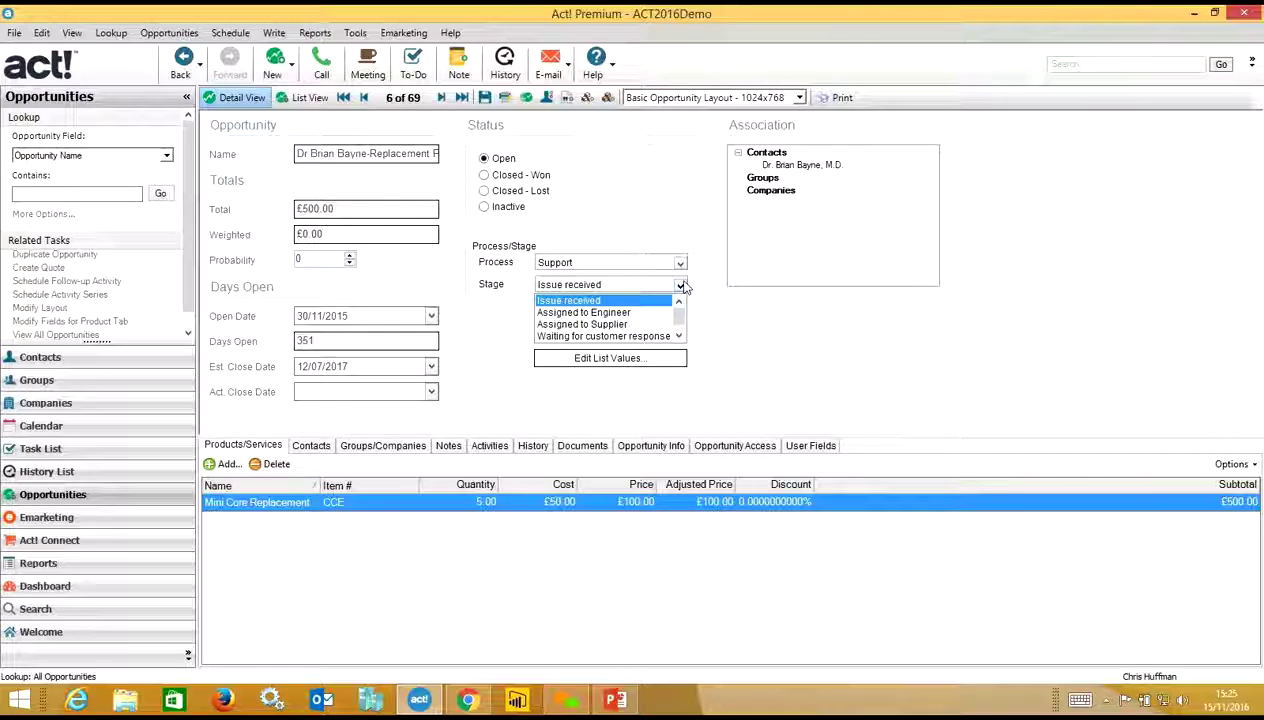
click(678, 339)
drag(684, 325, 682, 318)
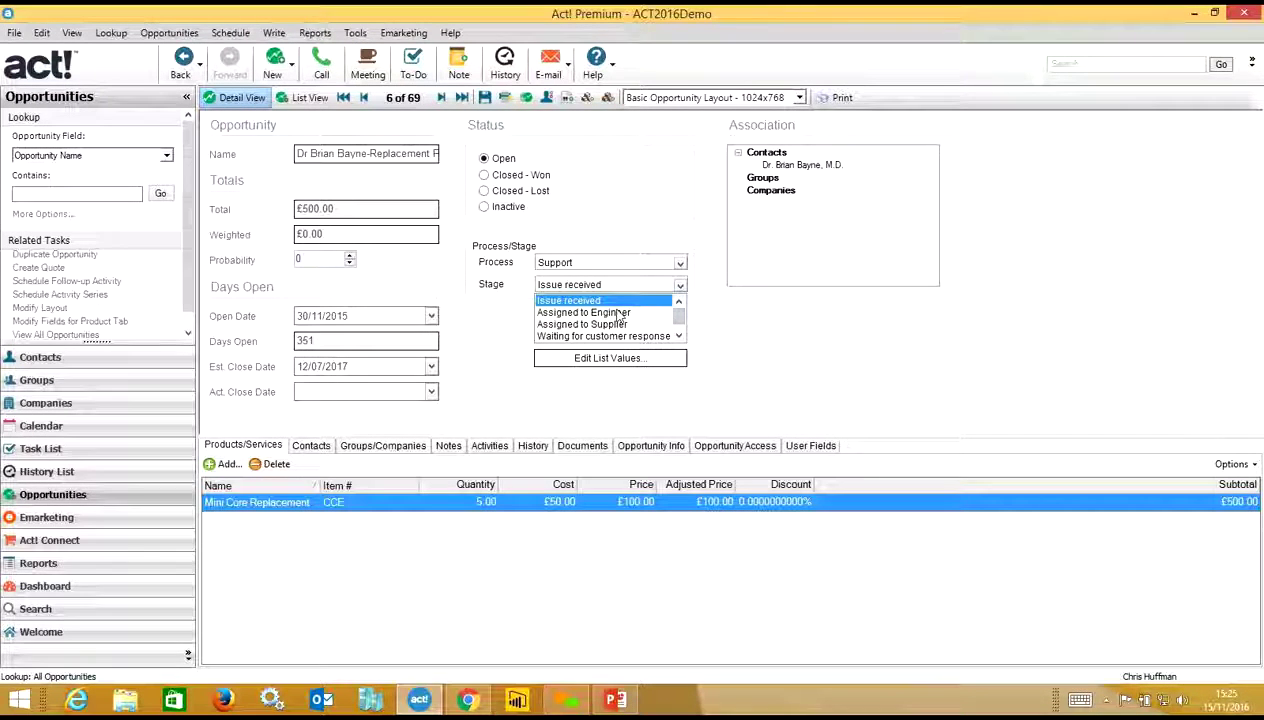
click(679, 337)
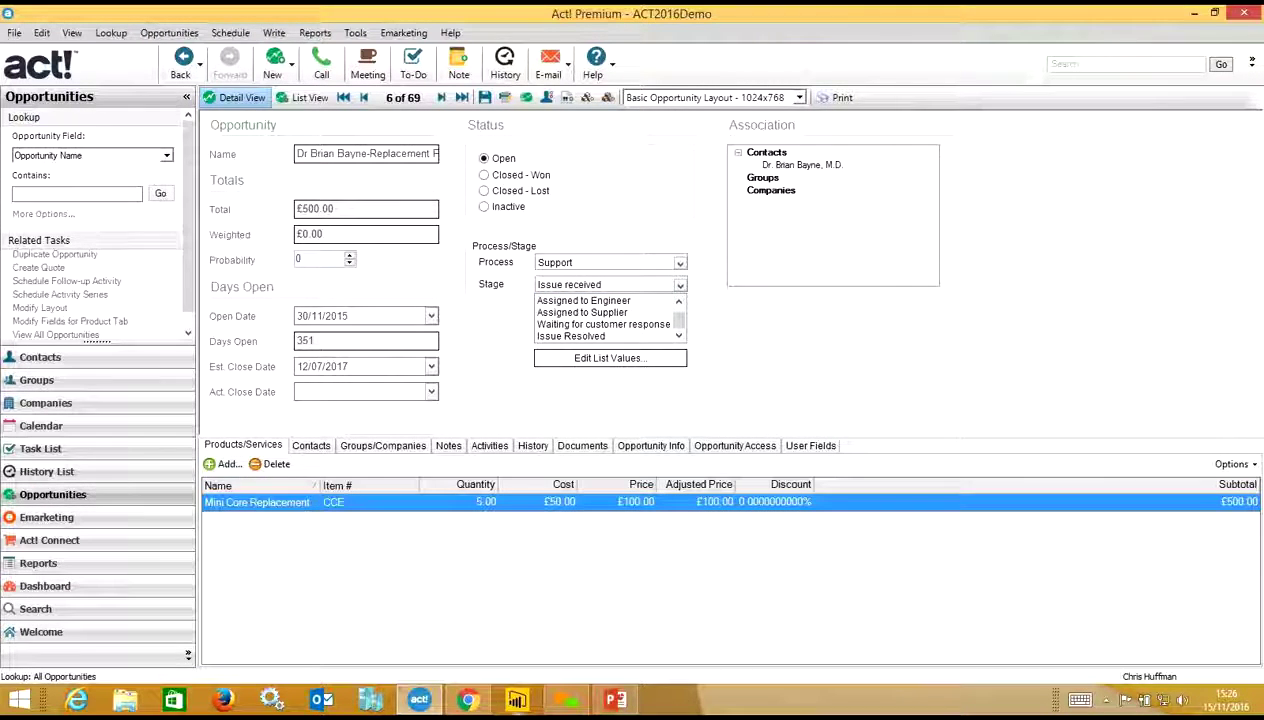
click(476, 703)
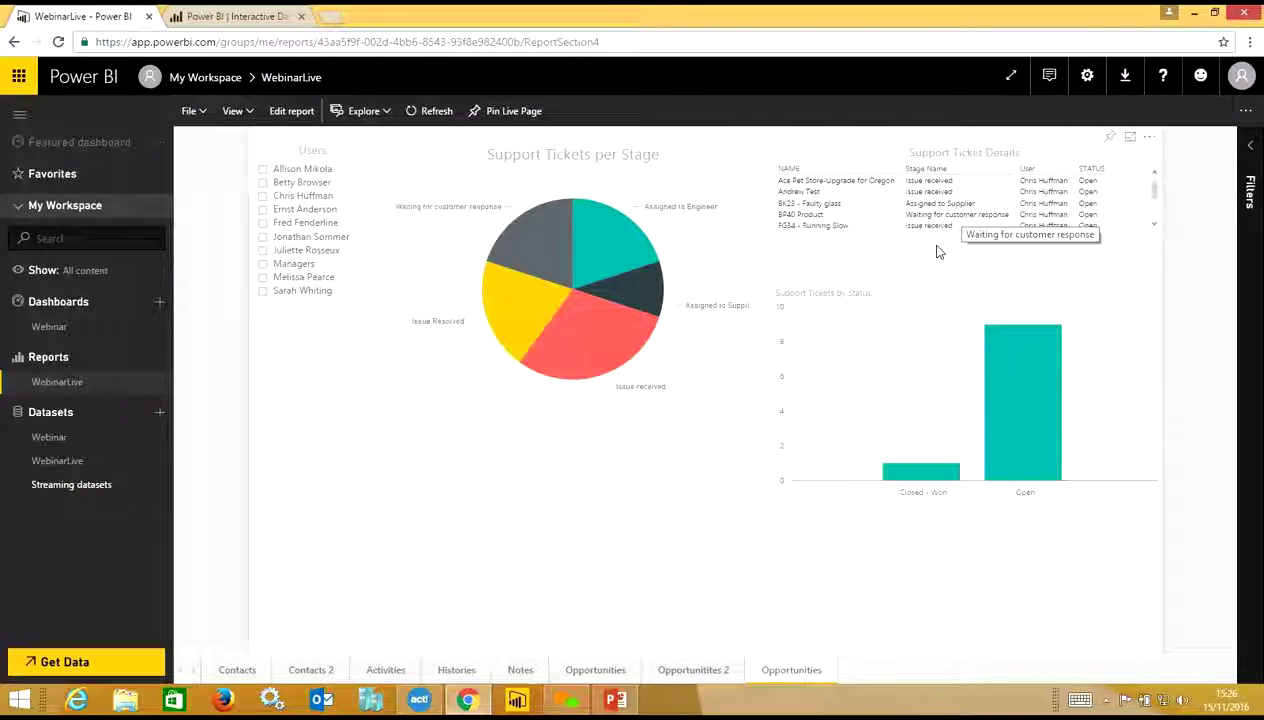
Filter to Issue received tickets via the pie slice and open the page in edit mode.
click(630, 325)
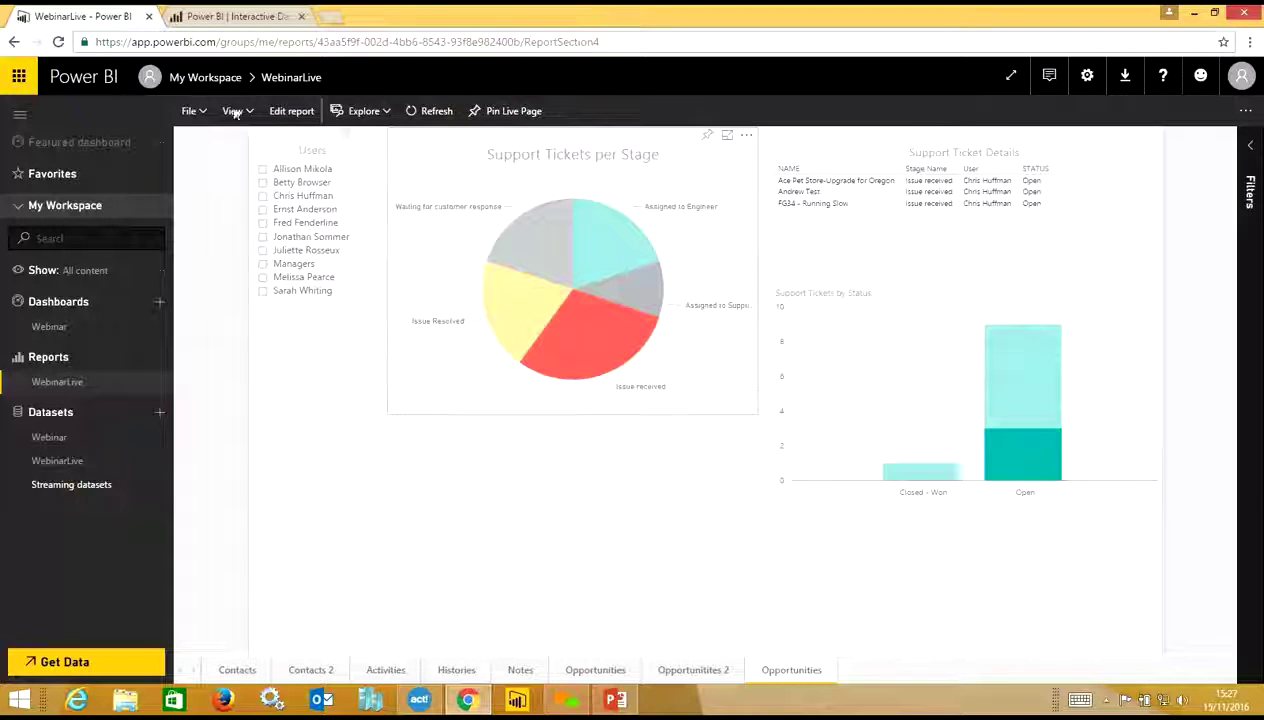
click(291, 110)
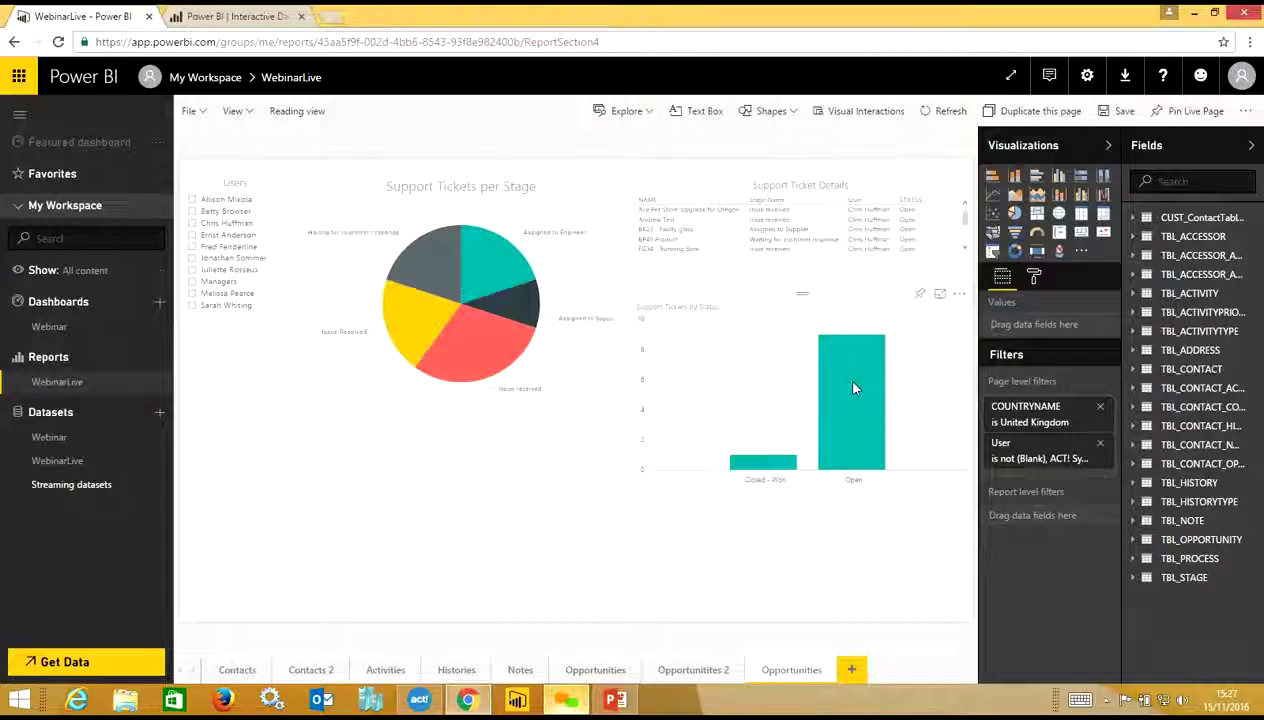
mouse_move(853, 386)
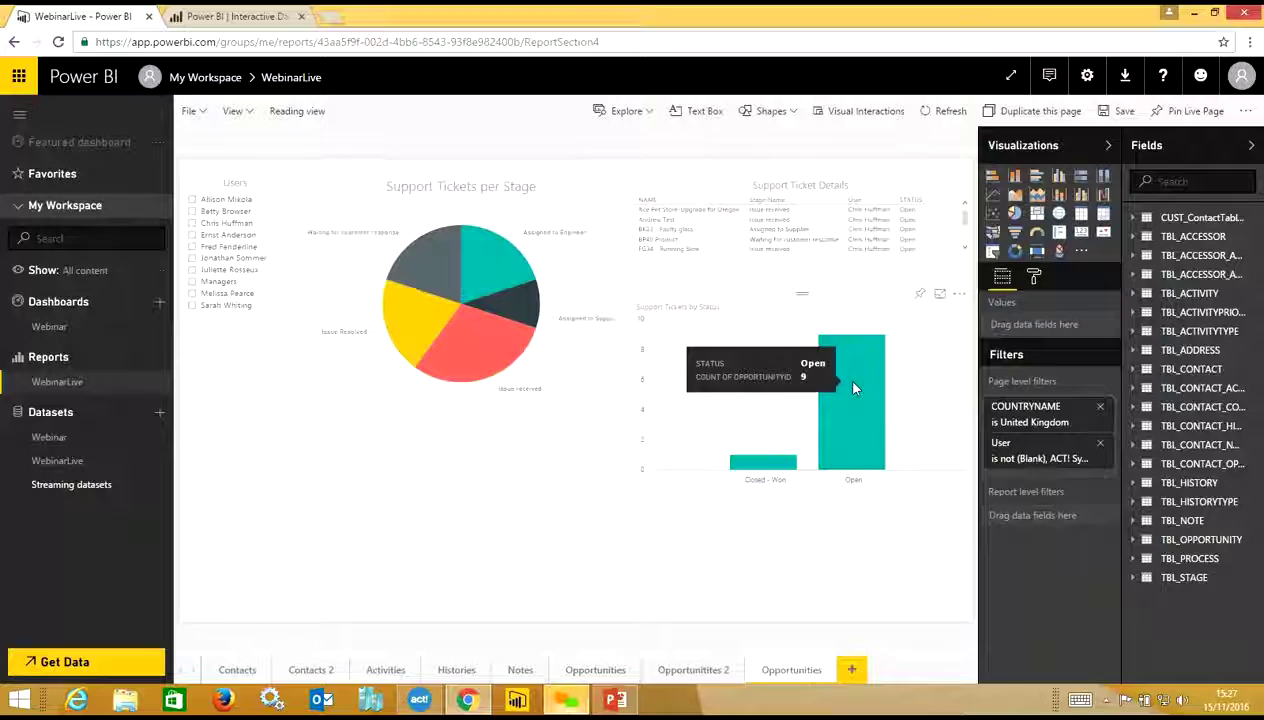